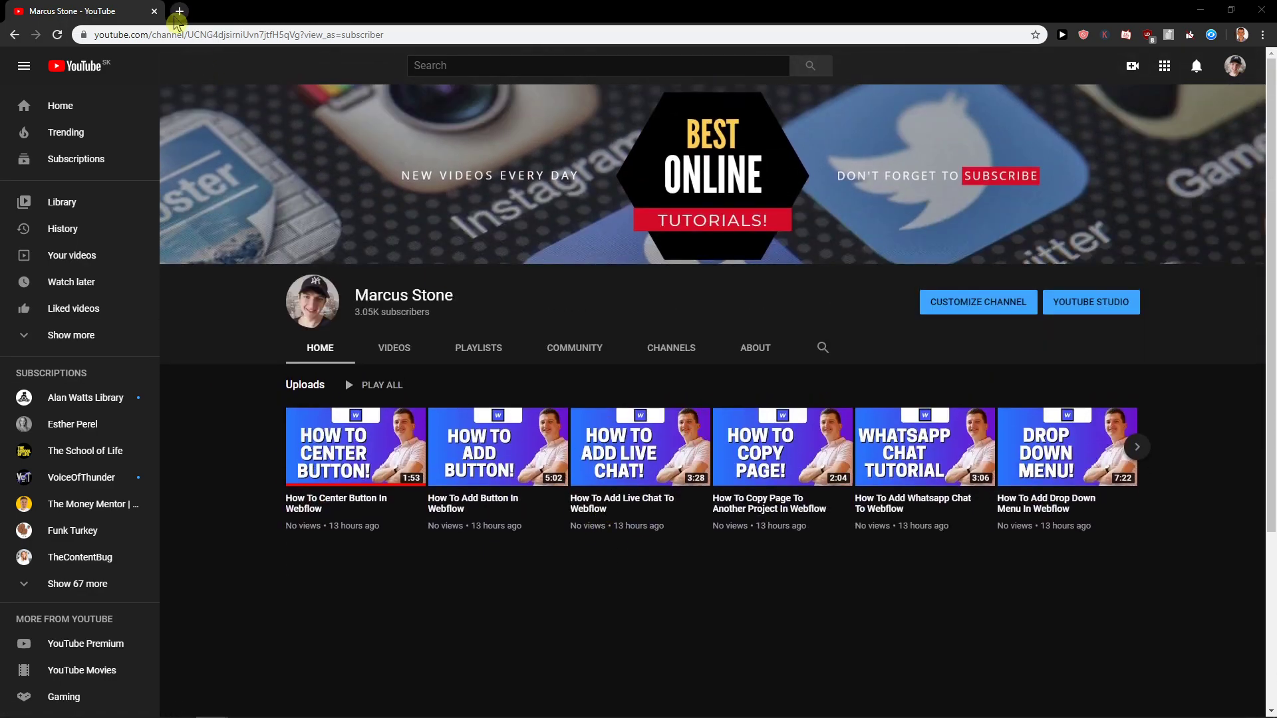
Step: Open paypal.me in a new browser tab
{"action": "left_click", "coordinate": [179, 12]}
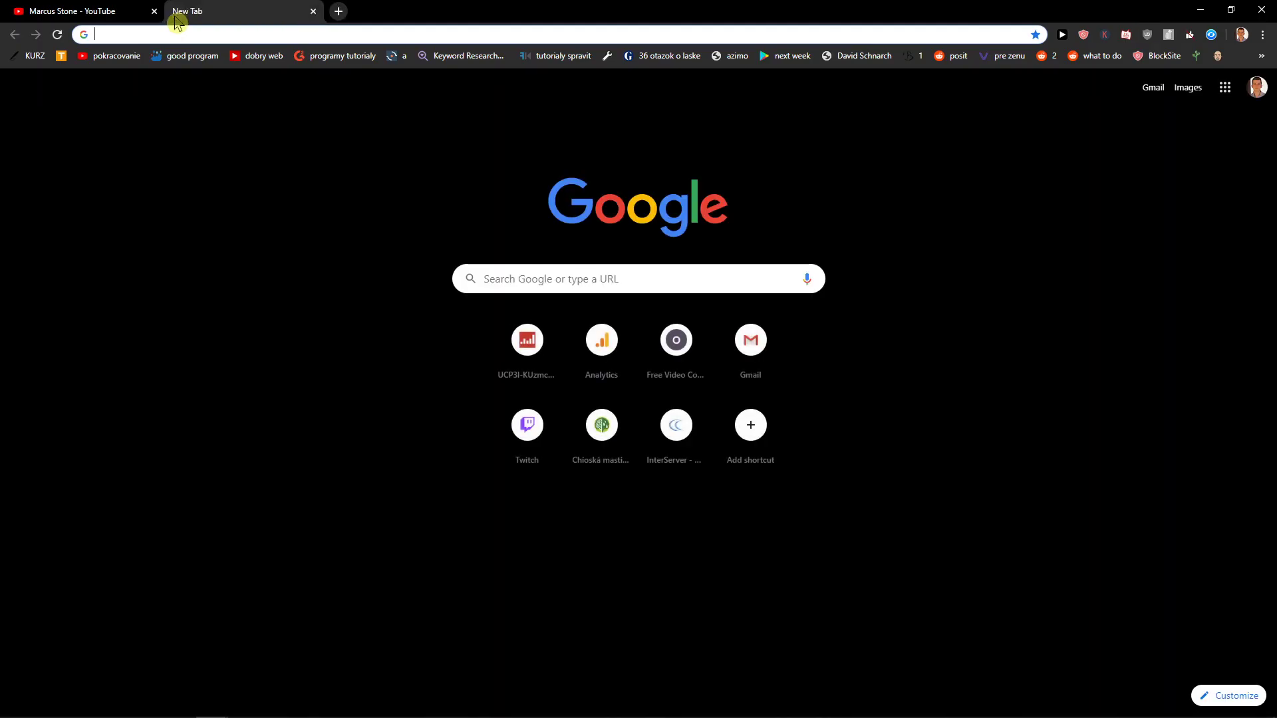
{"action": "type", "text": "paypal.me"}
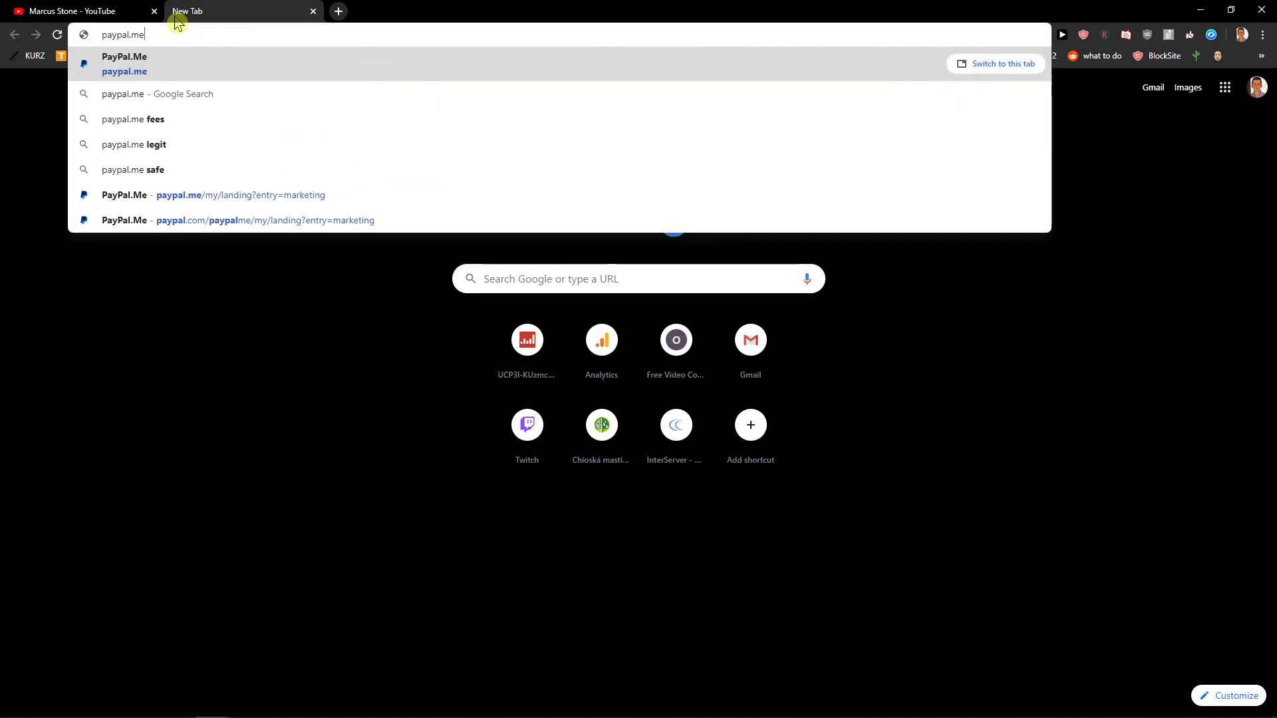
{"action": "key", "text": "Return"}
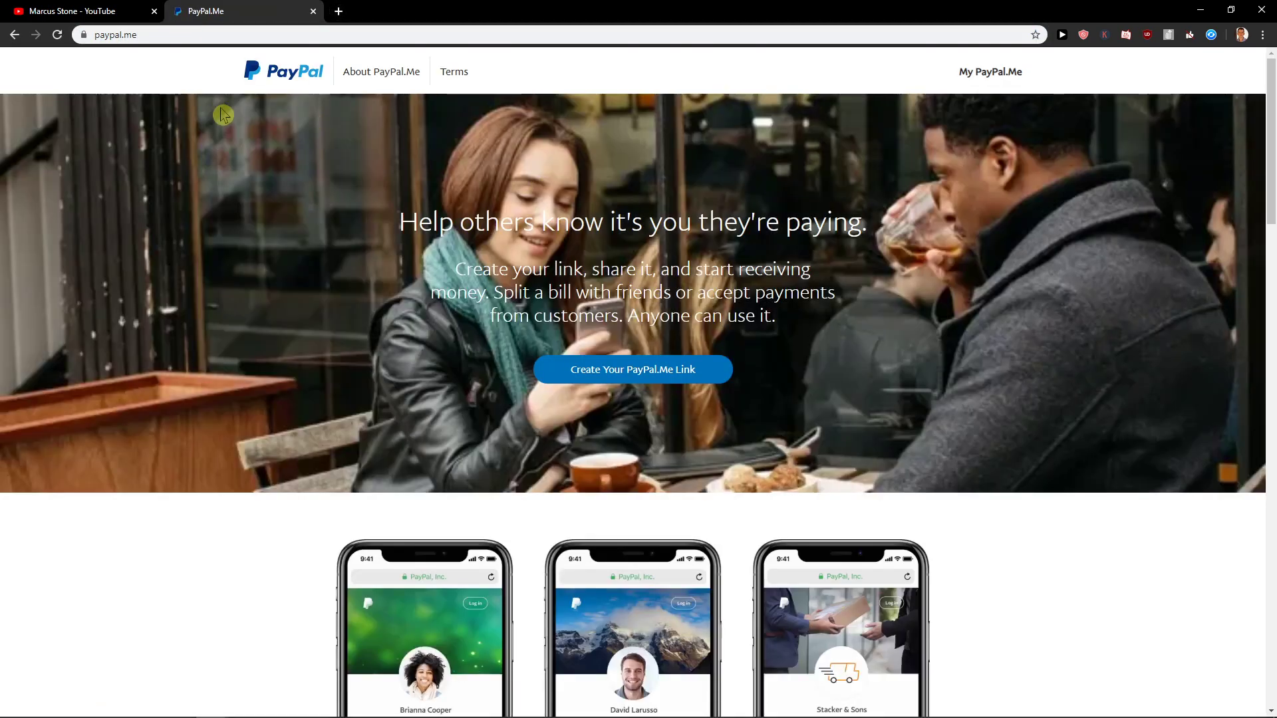
{"action": "left_click", "coordinate": [148, 35]}
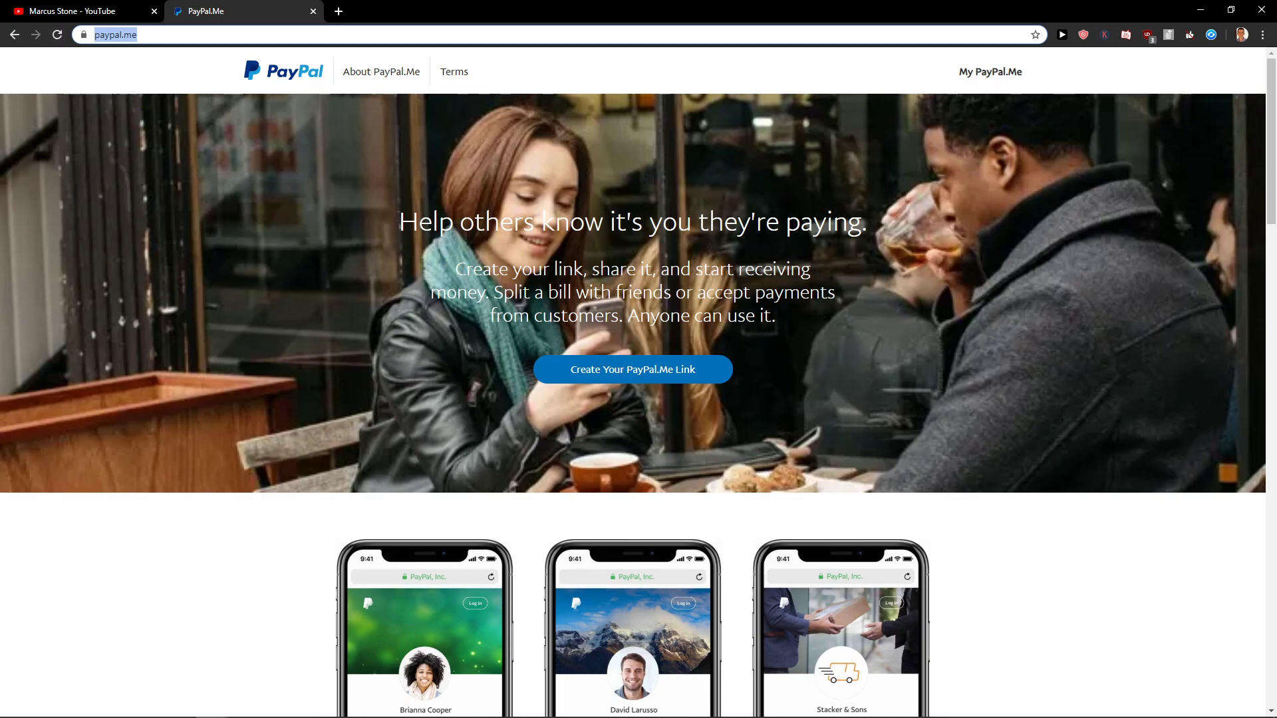
Step: Start creating a PayPal.Me link and sign in with the PayPal account password
{"action": "left_click", "coordinate": [620, 381]}
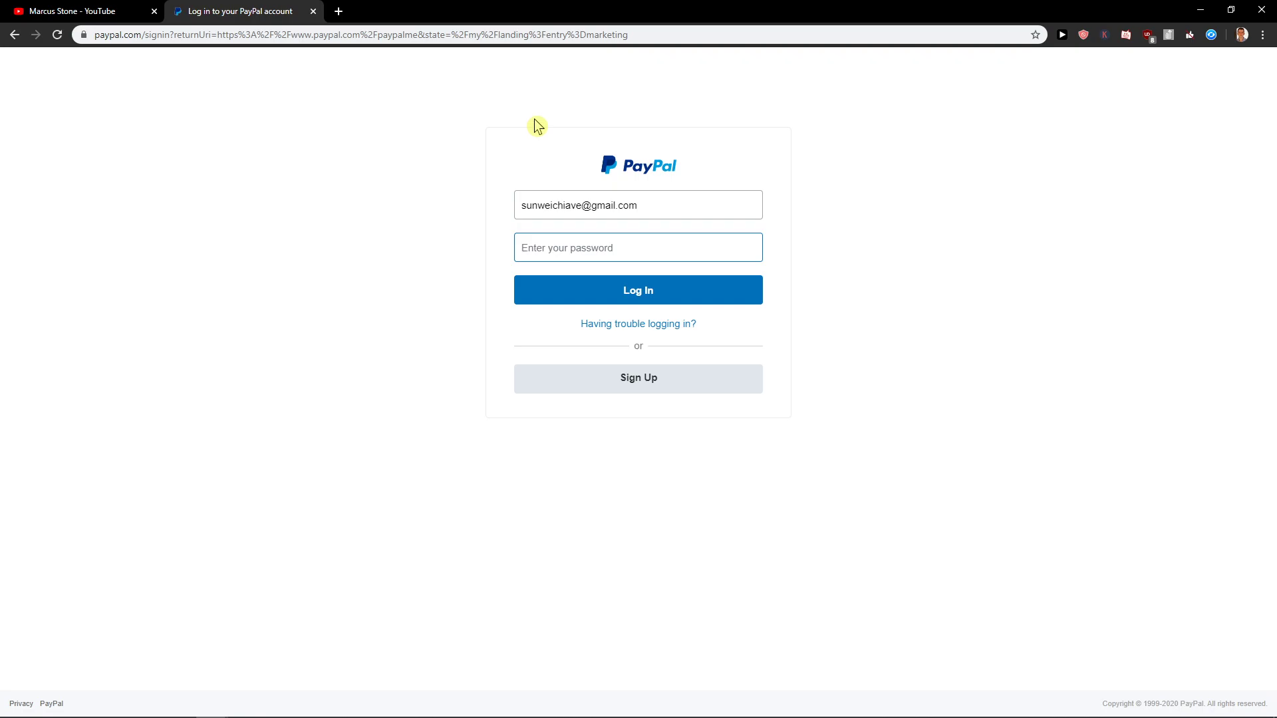
{"action": "type", "text": "••••••••••••••••••"}
{"action": "key", "text": "Return"}
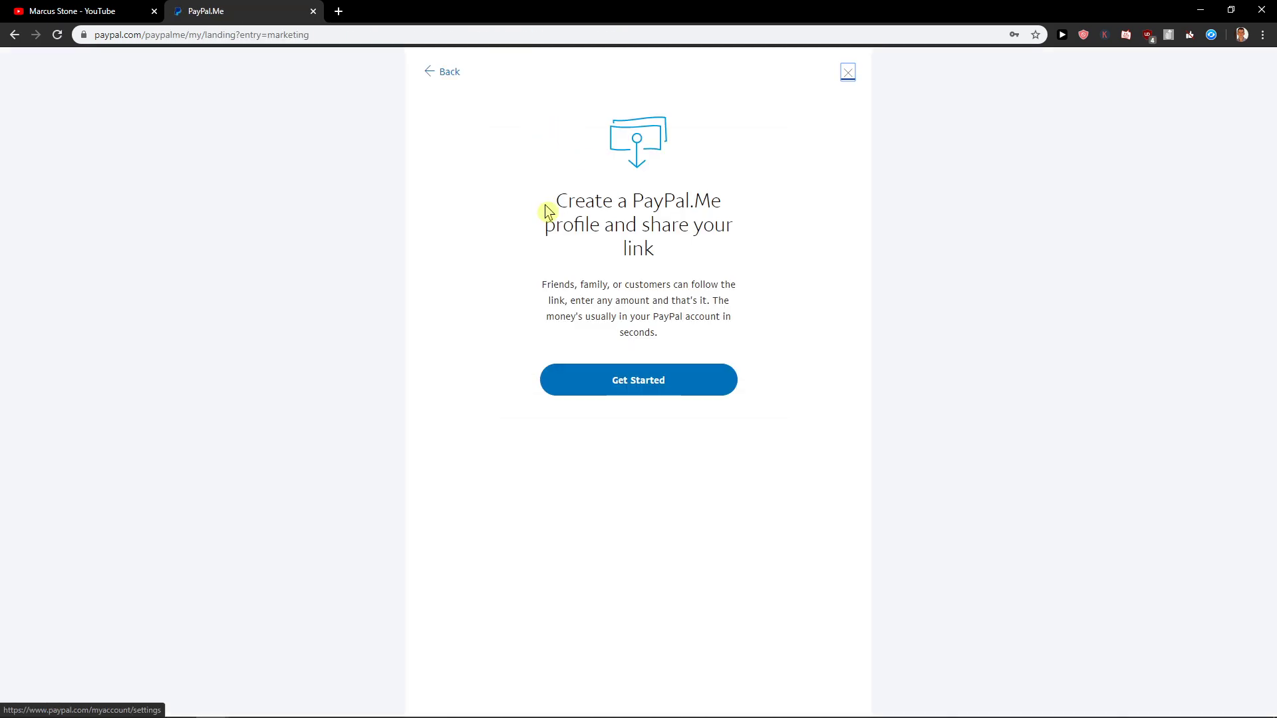
{"action": "left_click_drag", "start_coordinate": [545, 206], "coordinate": [684, 257]}
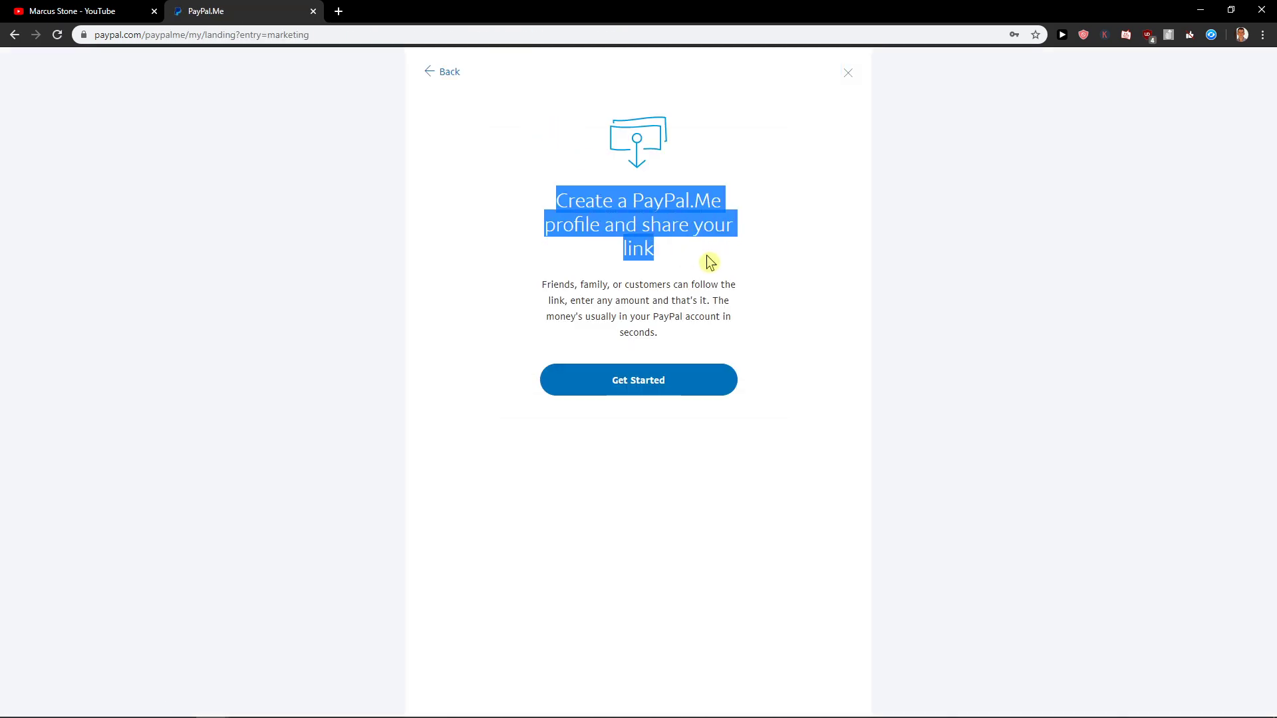
Step: Begin the profile setup and load a first image as the profile photo
{"action": "left_click", "coordinate": [671, 392]}
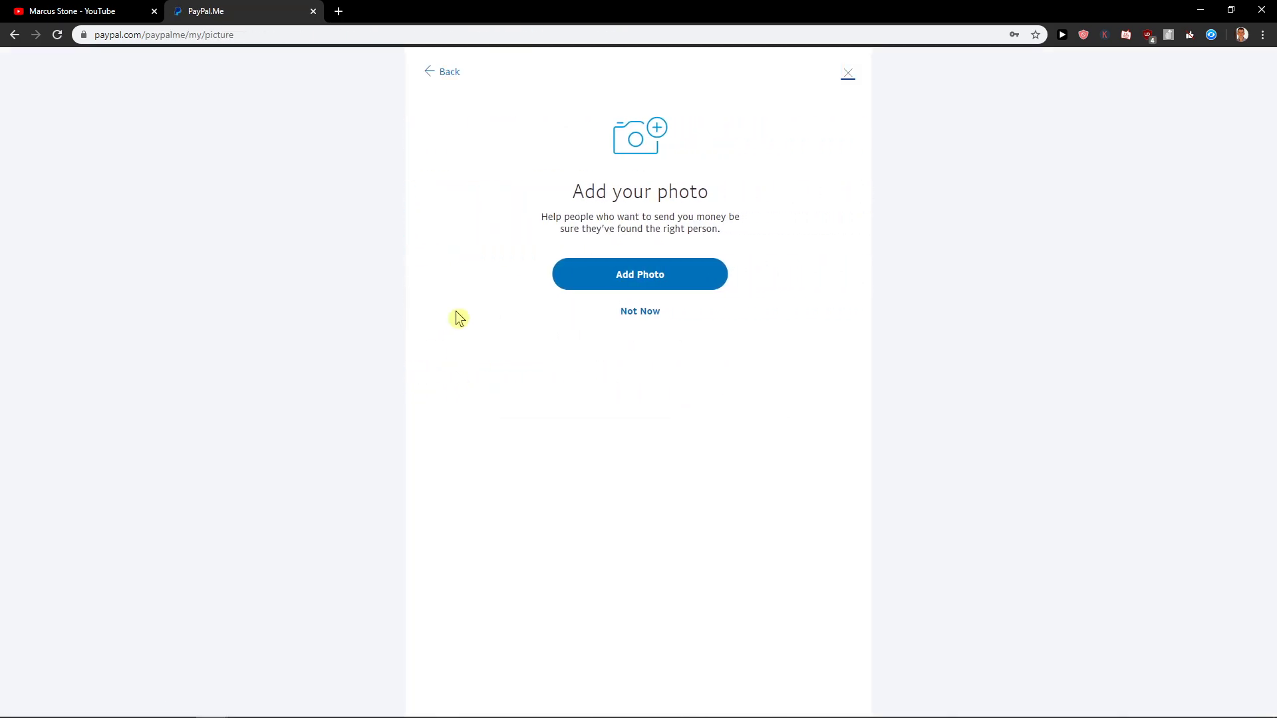
{"action": "left_click", "coordinate": [613, 274]}
{"action": "scroll", "coordinate": [614, 269], "scroll_direction": "down", "scroll_amount": 3}
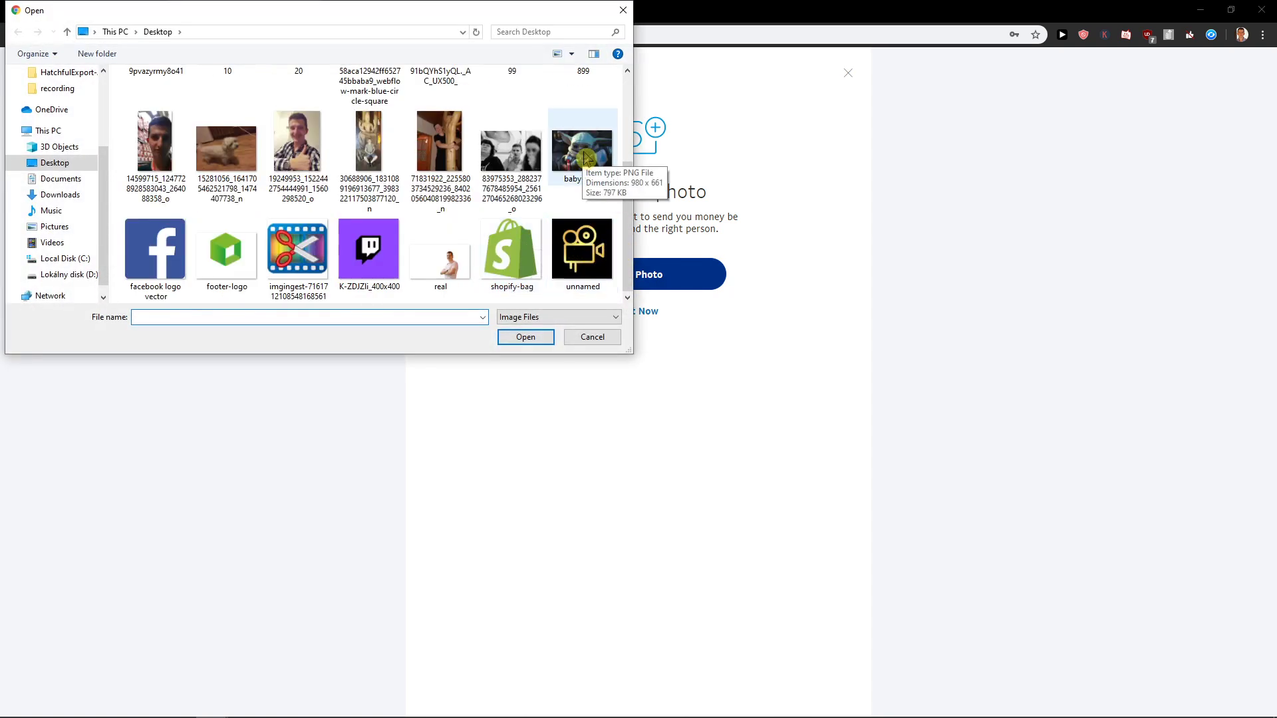
{"action": "scroll", "coordinate": [583, 153], "scroll_direction": "up", "scroll_amount": 1}
{"action": "double_click", "coordinate": [286, 215]}
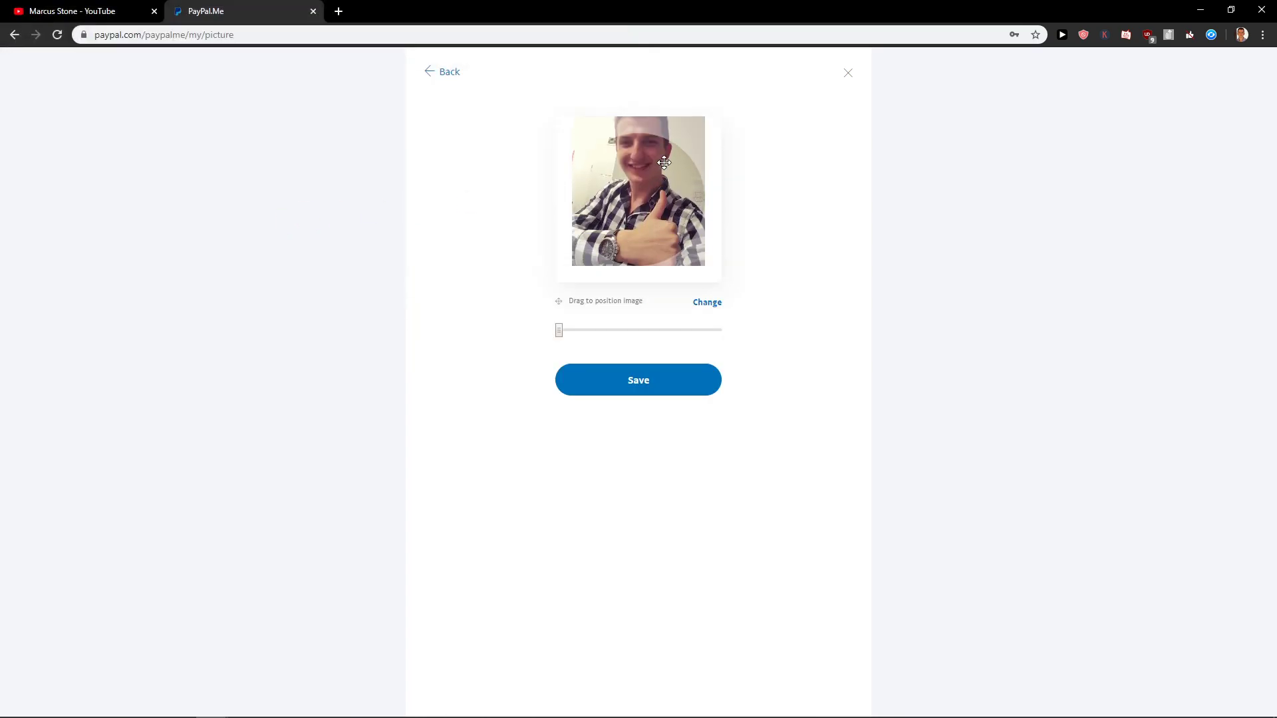
Step: Swap in the baby-yoda image, reposition it in the crop circle, and save it
{"action": "left_click", "coordinate": [707, 303]}
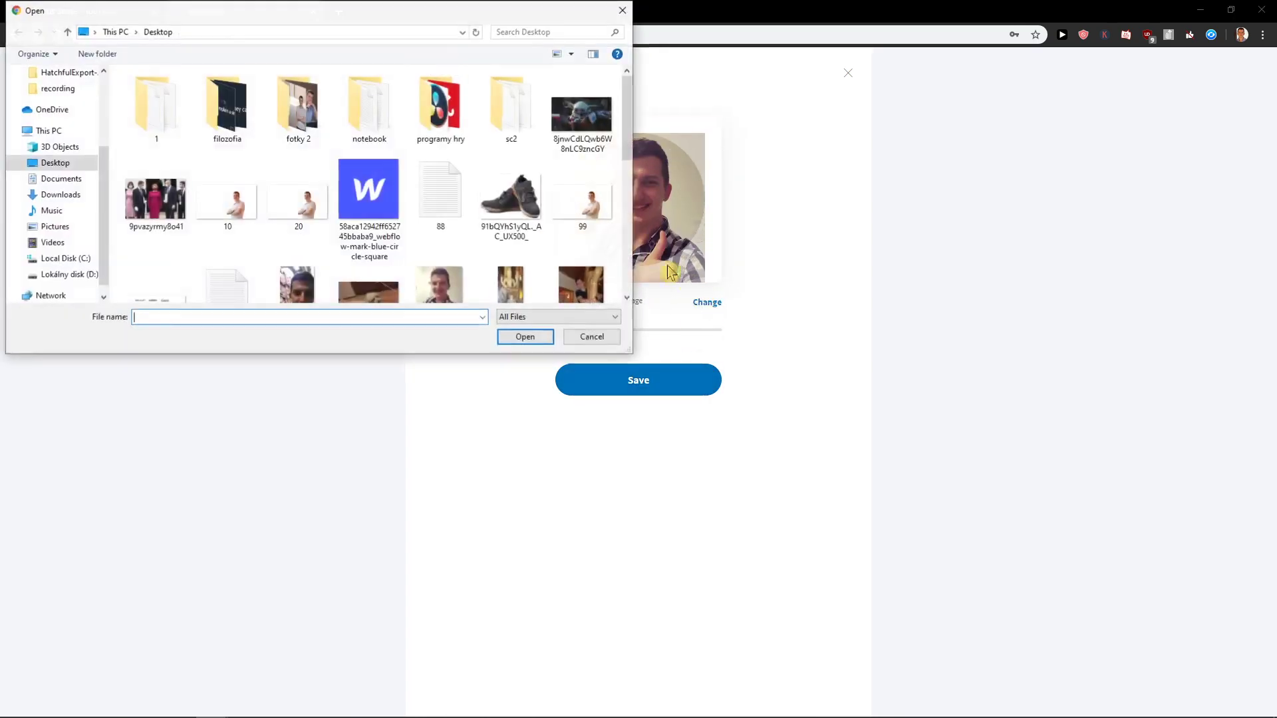
{"action": "scroll", "coordinate": [584, 226], "scroll_direction": "down", "scroll_amount": 5}
{"action": "double_click", "coordinate": [209, 228]}
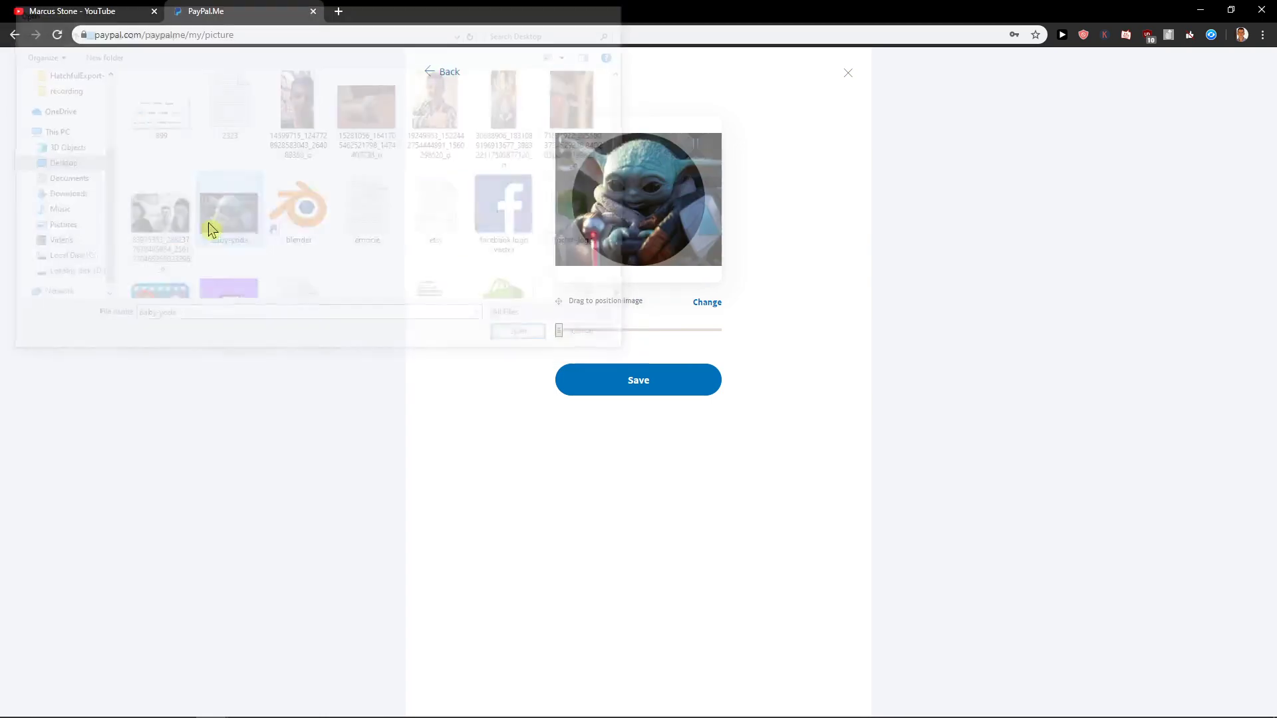
{"action": "left_click_drag", "start_coordinate": [678, 256], "coordinate": [671, 256]}
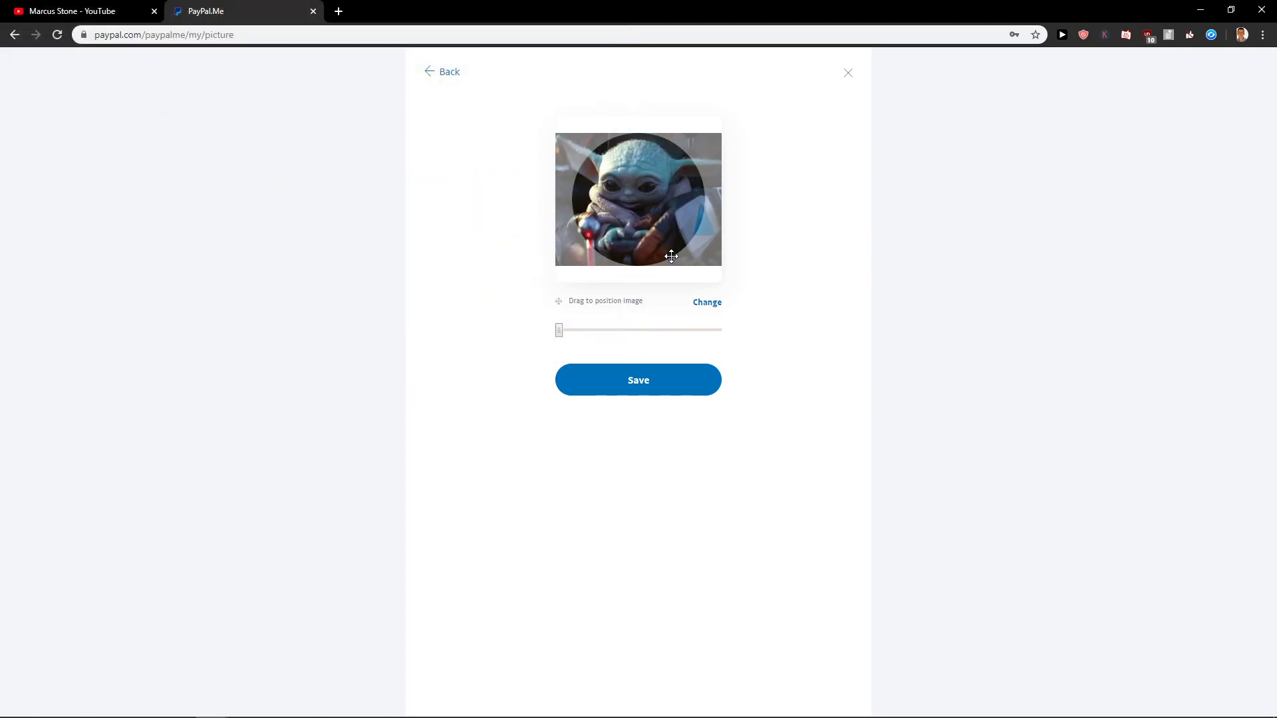
{"action": "left_click", "coordinate": [656, 377]}
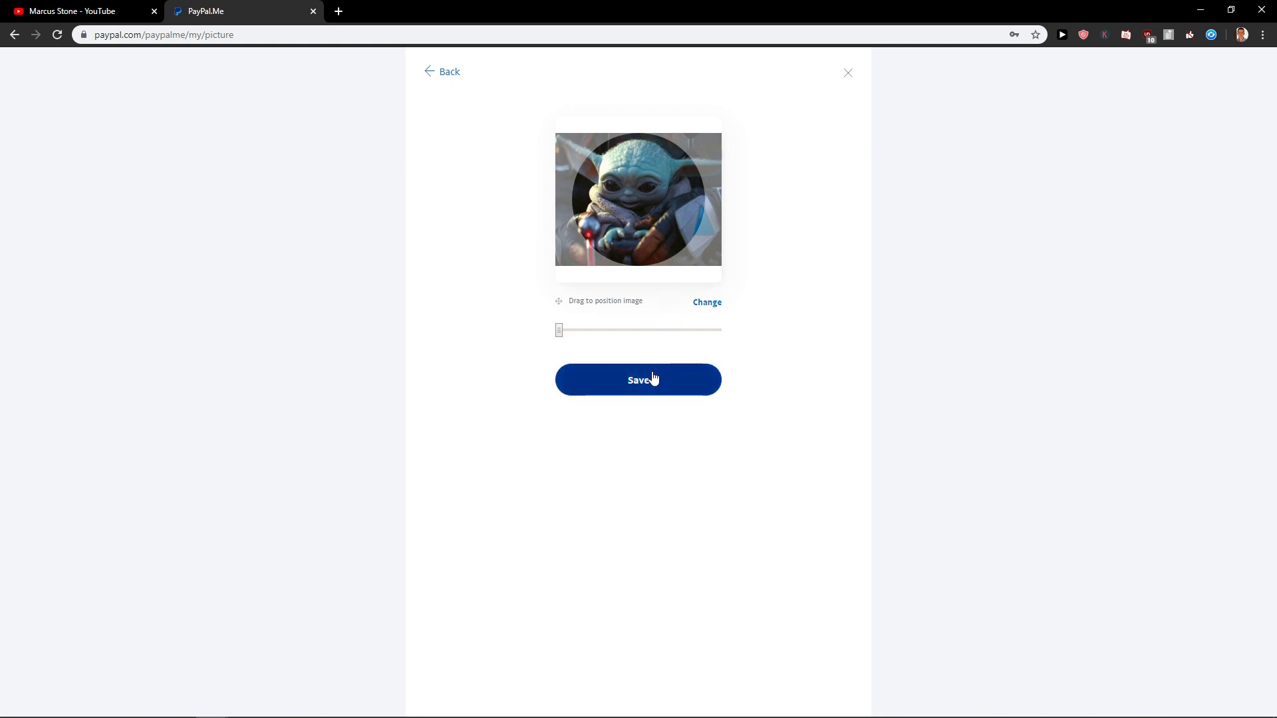
{"action": "left_click", "coordinate": [652, 378]}
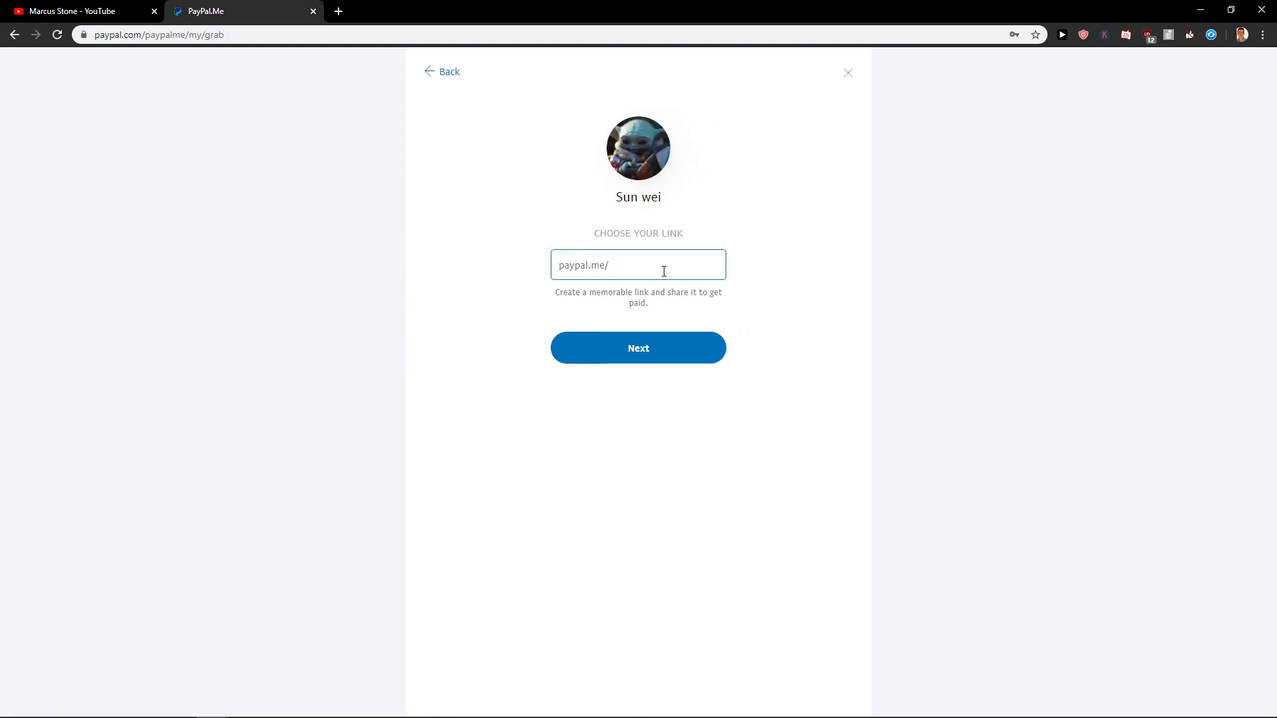
Step: Claim the custom PayPal.Me link name, accept the terms, and create the profile
{"action": "type", "text": "marcusstone"}
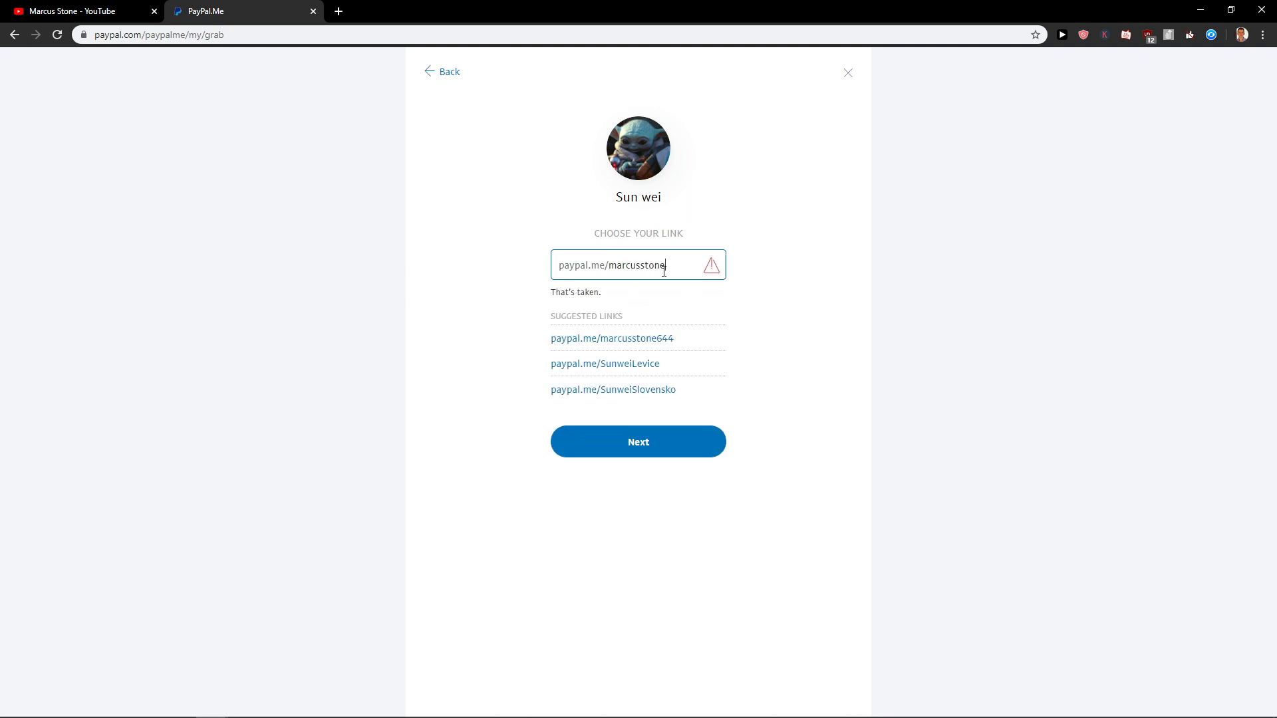
{"action": "type", "text": "1"}
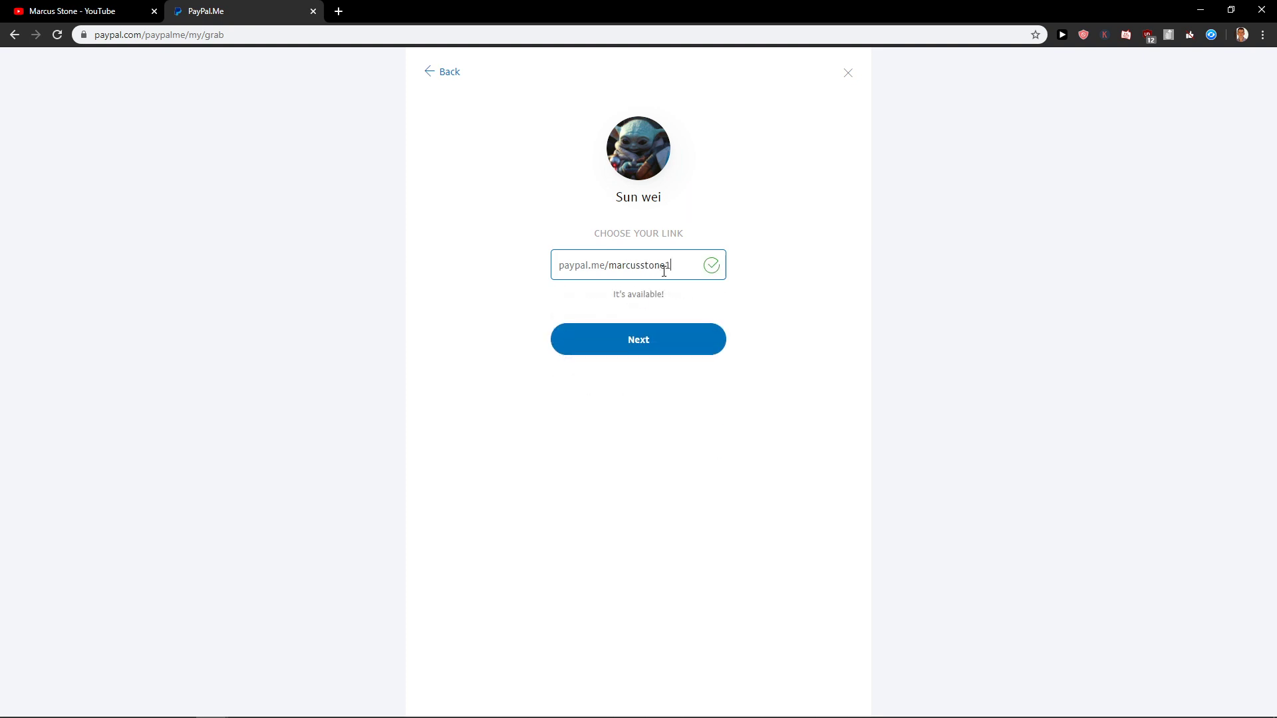
{"action": "left_click", "coordinate": [641, 352]}
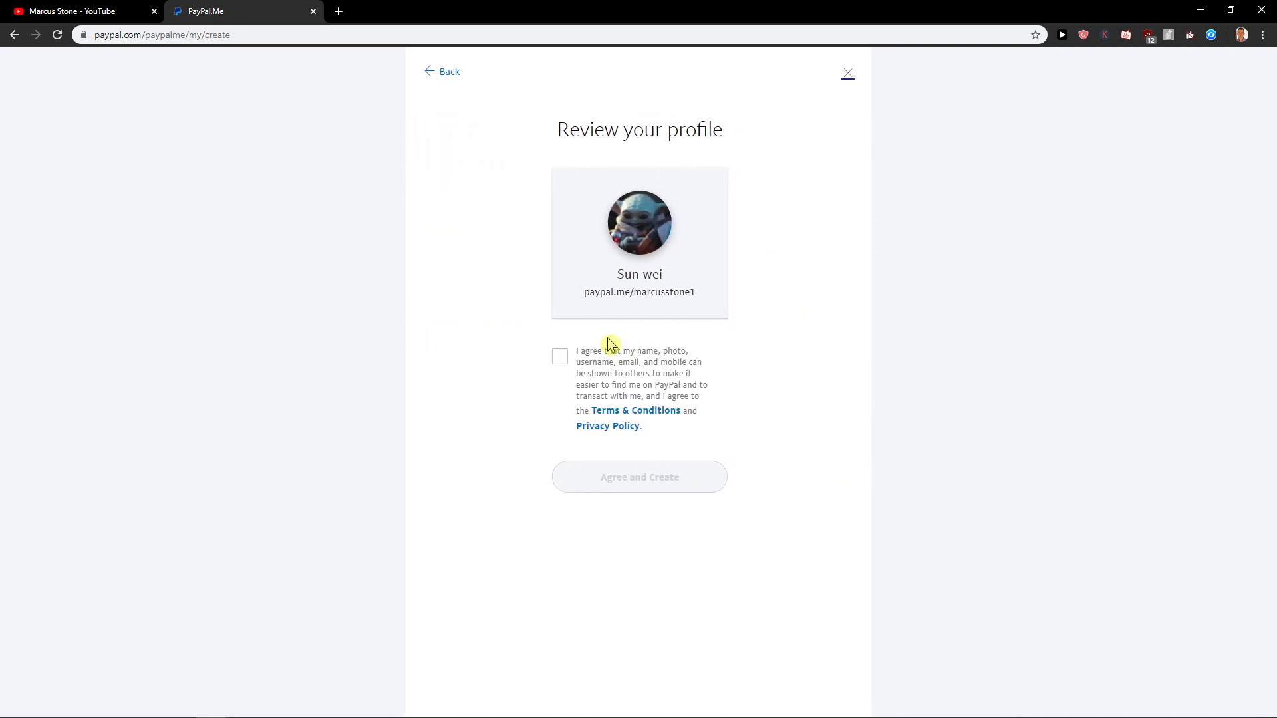
{"action": "left_click", "coordinate": [559, 357]}
{"action": "left_click", "coordinate": [666, 489]}
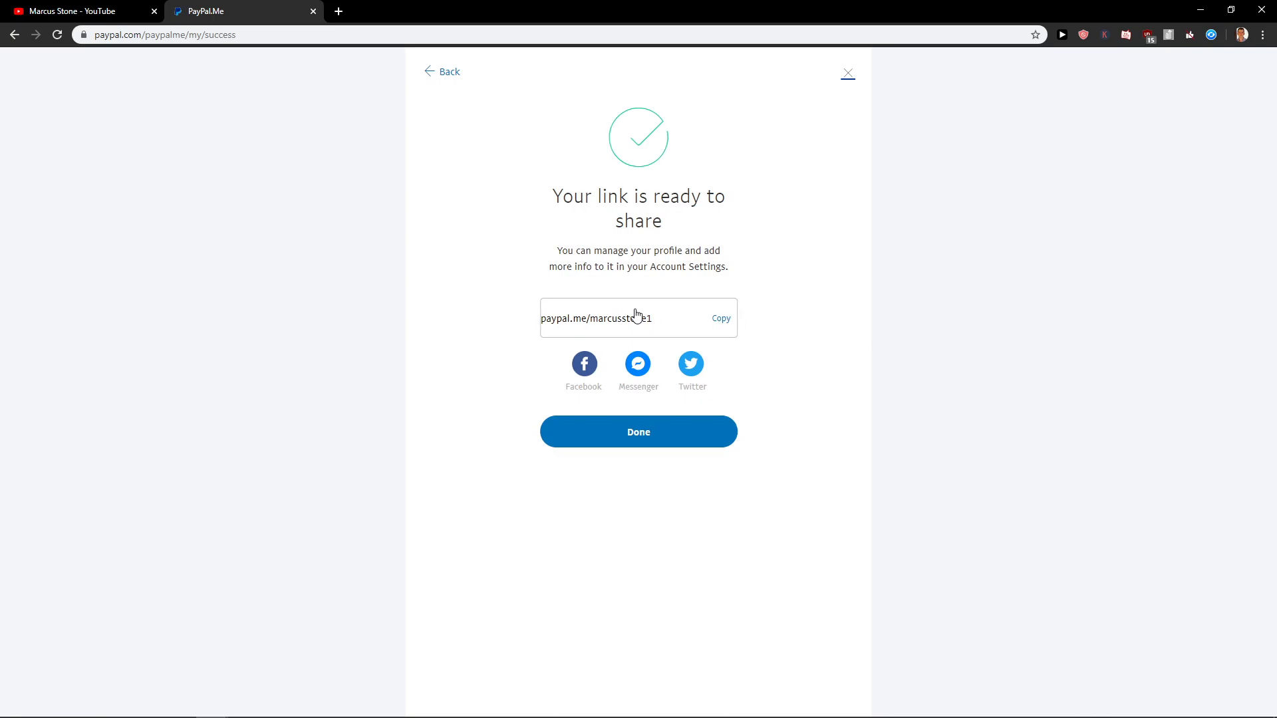
Step: Check the new PayPal.Me payment page, then switch back to the YouTube channel tab
{"action": "left_click_drag", "start_coordinate": [556, 193], "coordinate": [752, 245]}
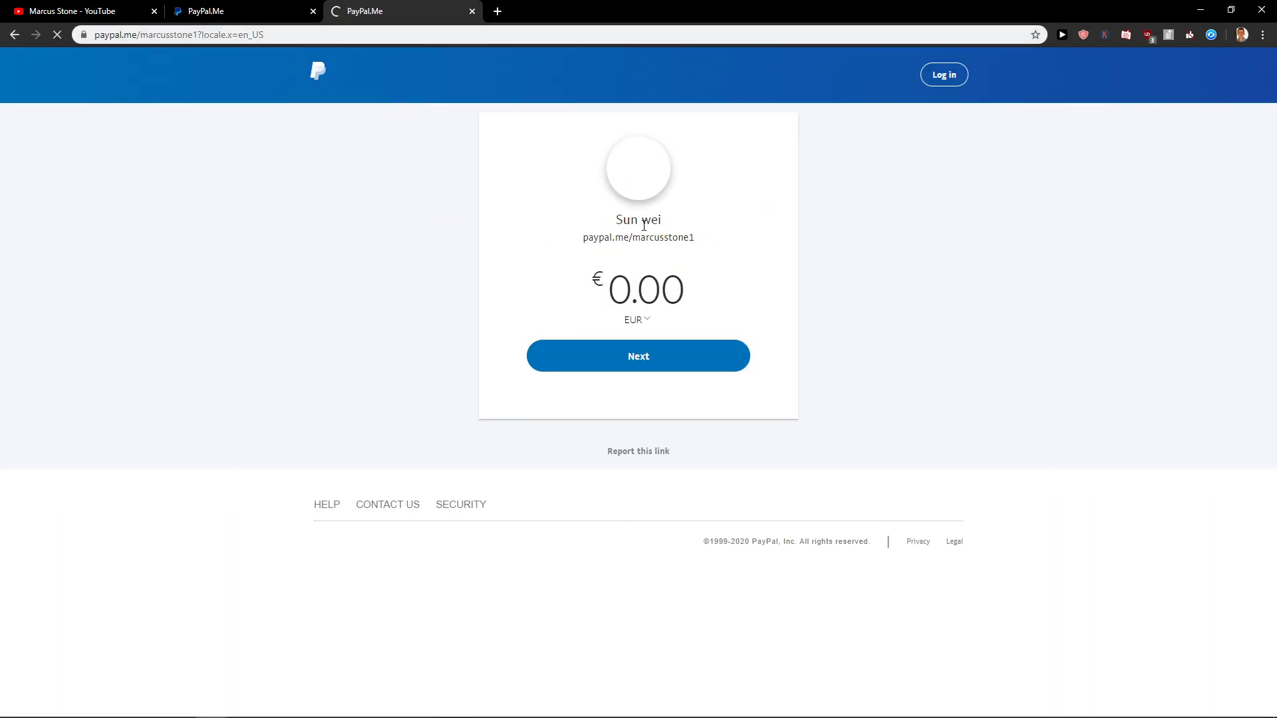
{"action": "triple_click", "coordinate": [643, 223]}
{"action": "left_click", "coordinate": [702, 237]}
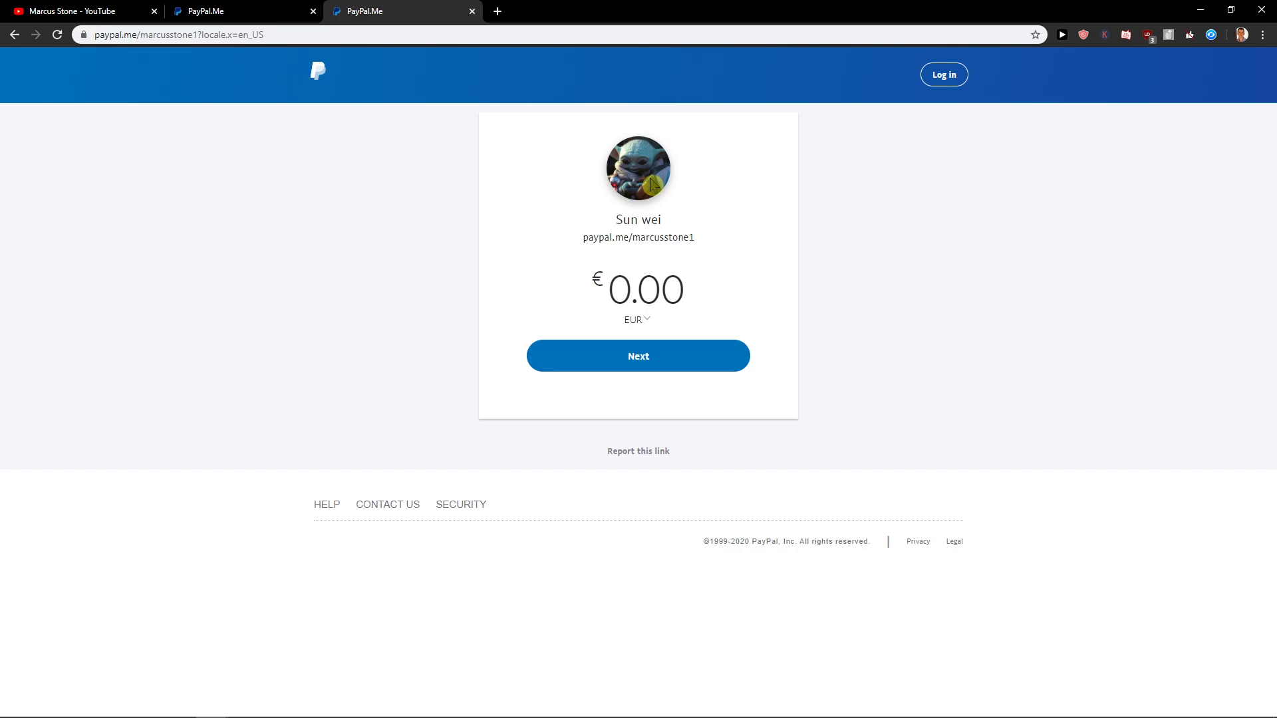
{"action": "left_click", "coordinate": [48, 11]}
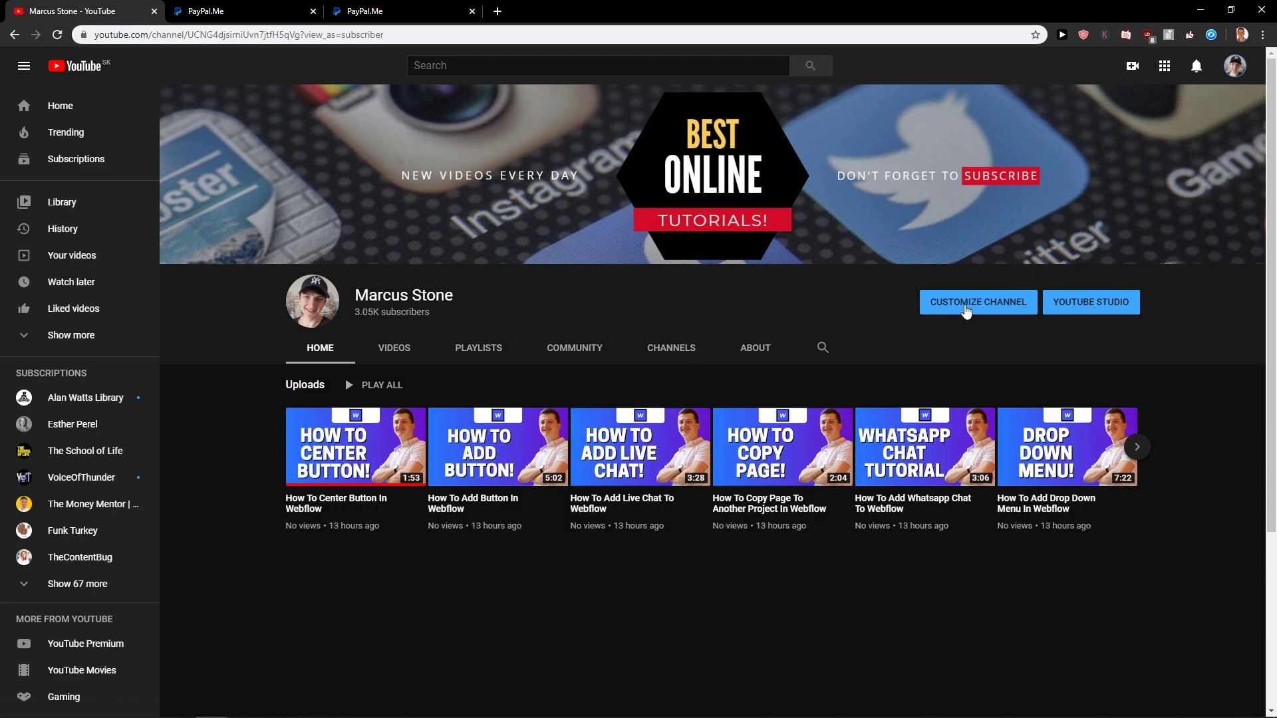
Step: Open the channel's About section and add a new custom link entry
{"action": "left_click", "coordinate": [967, 310]}
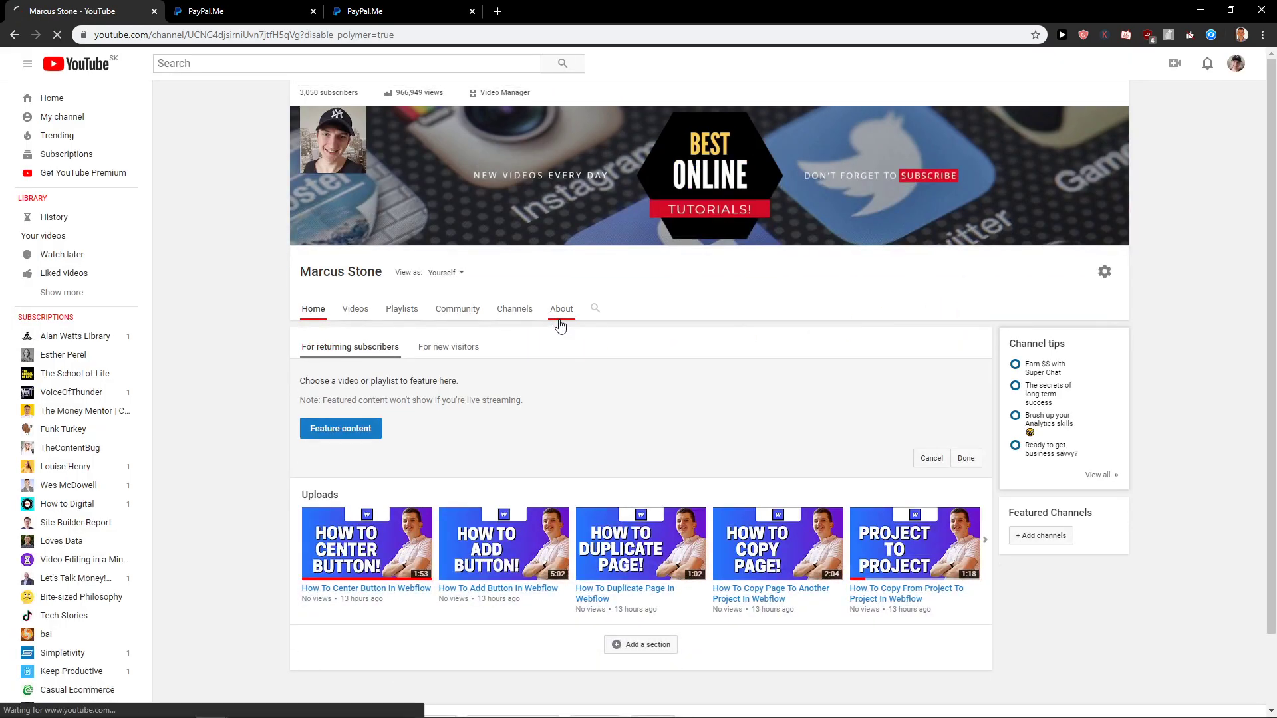
{"action": "left_click", "coordinate": [577, 320]}
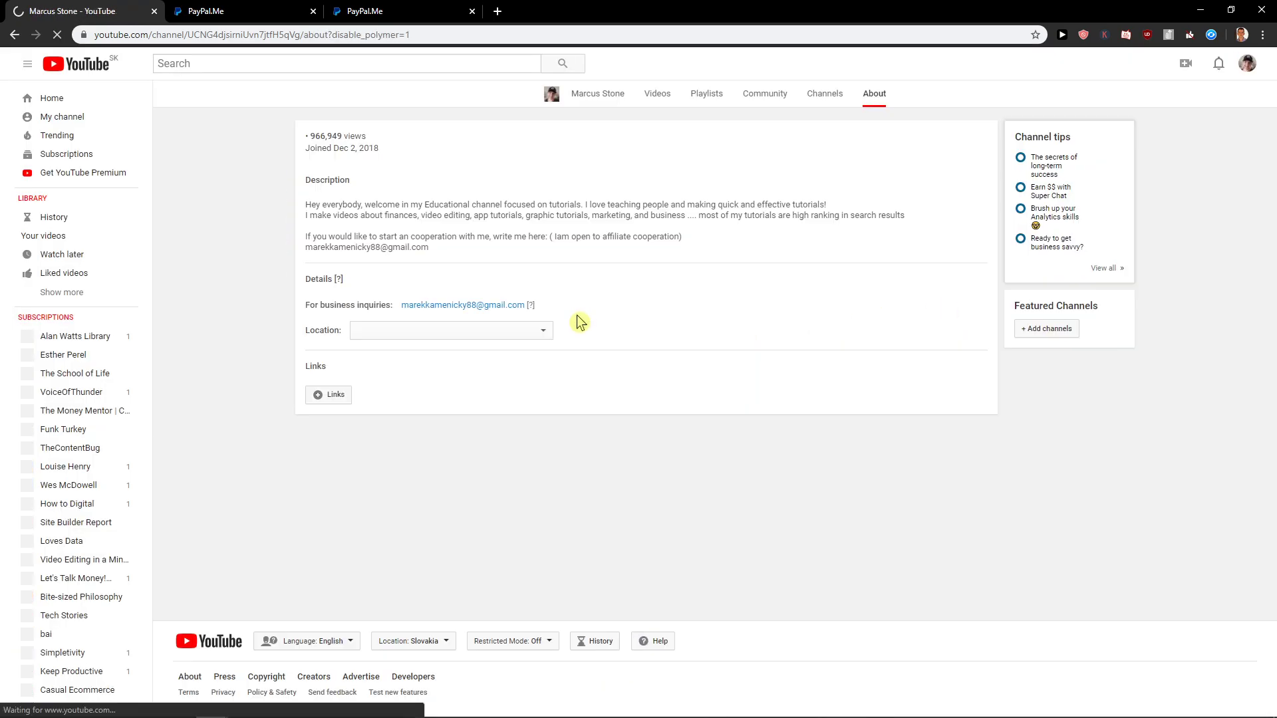
{"action": "left_click", "coordinate": [321, 381]}
{"action": "left_click", "coordinate": [327, 427]}
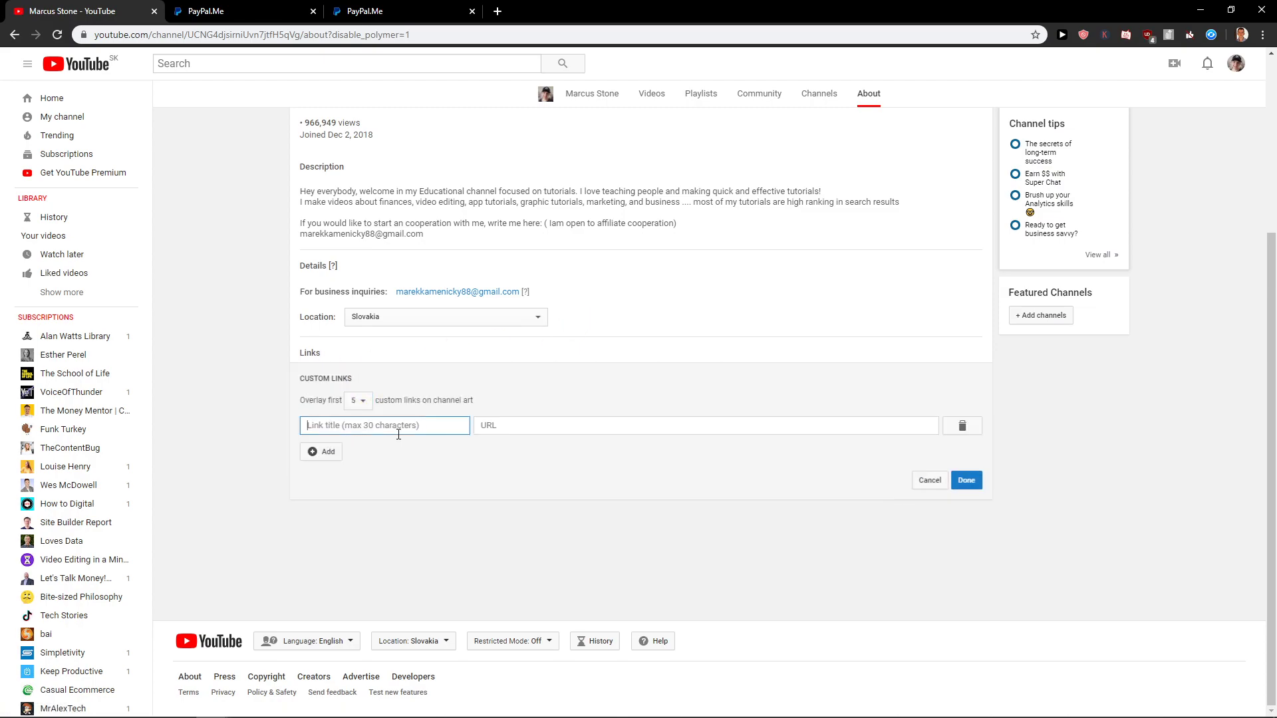
Step: Save the pasted PayPal.Me URL as 'Paypal Donation', then test the link and close it
{"action": "left_click", "coordinate": [548, 424]}
{"action": "type", "text": "https://paypal.me/marcusstone1?locale.x=en_US"}
{"action": "left_click", "coordinate": [362, 425]}
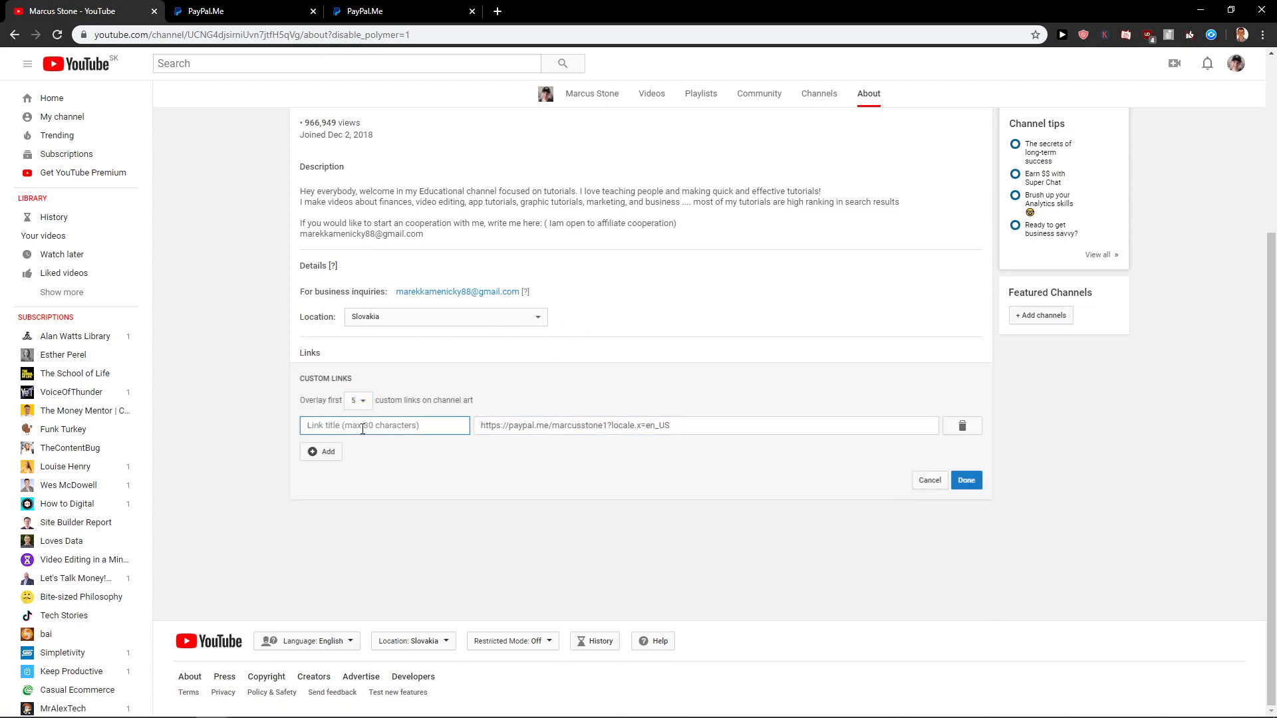
{"action": "type", "text": "Paypal Donation"}
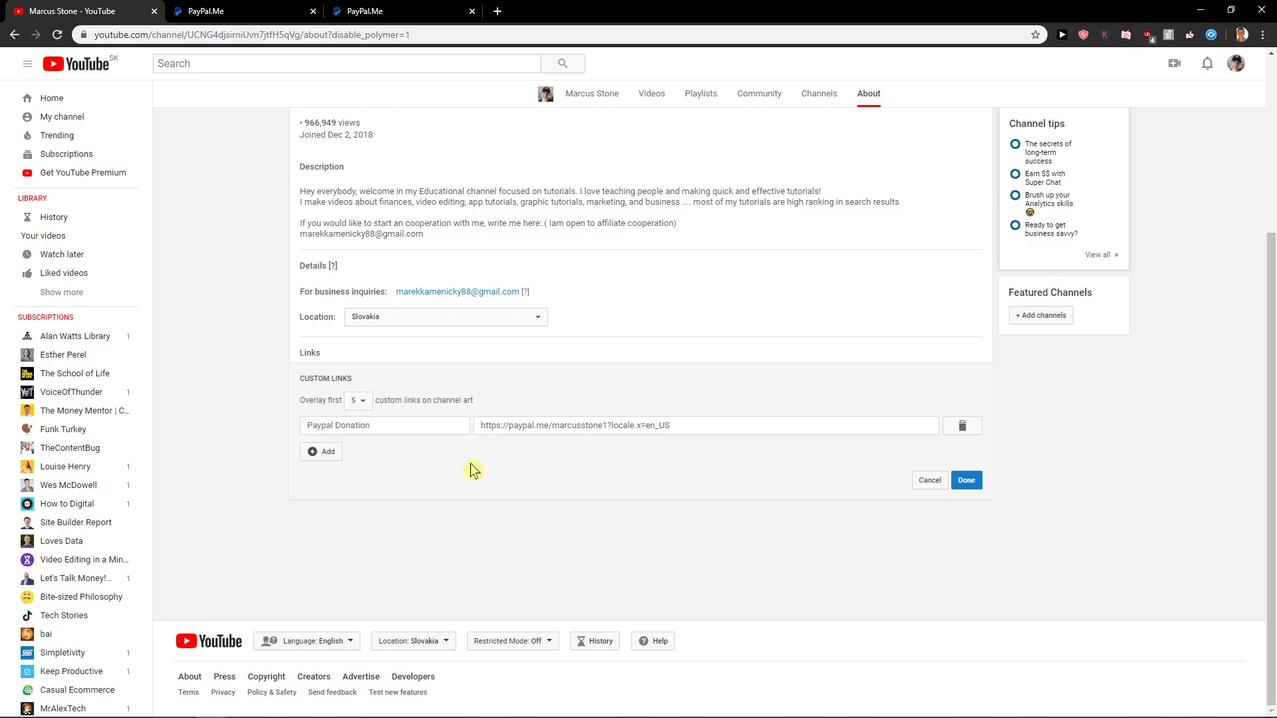
{"action": "left_click", "coordinate": [965, 484]}
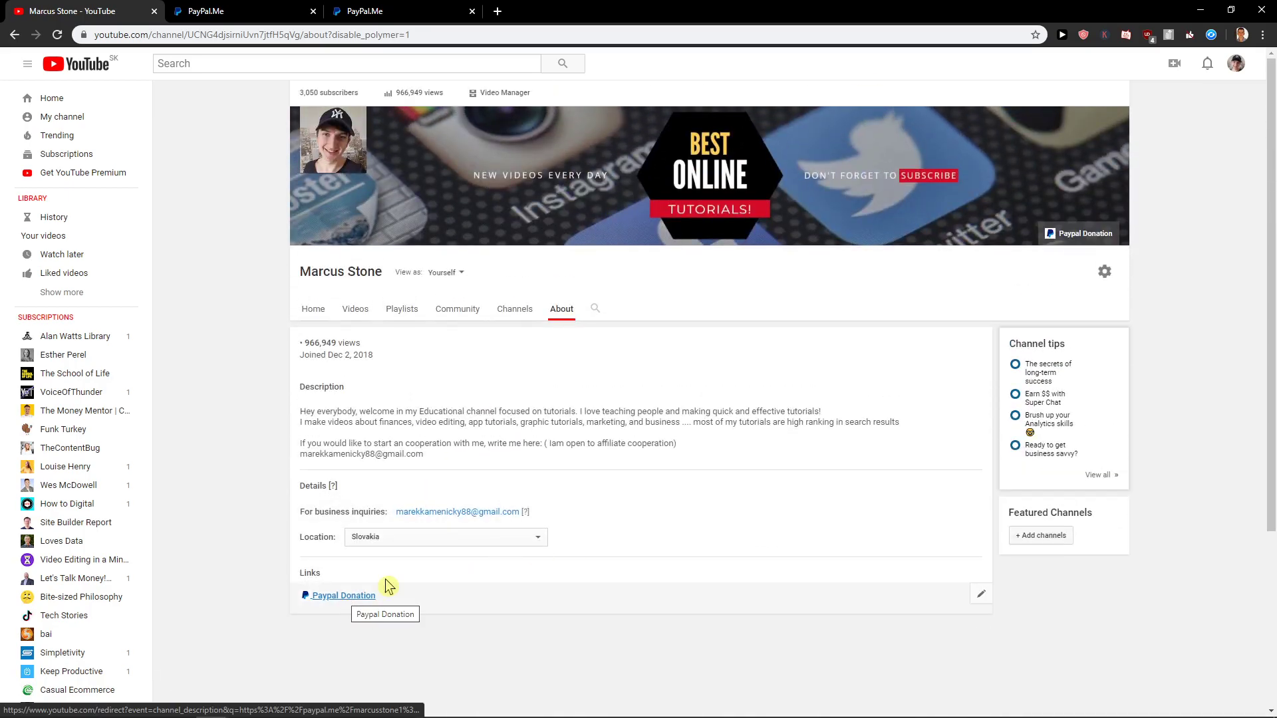
{"action": "left_click", "coordinate": [1078, 234]}
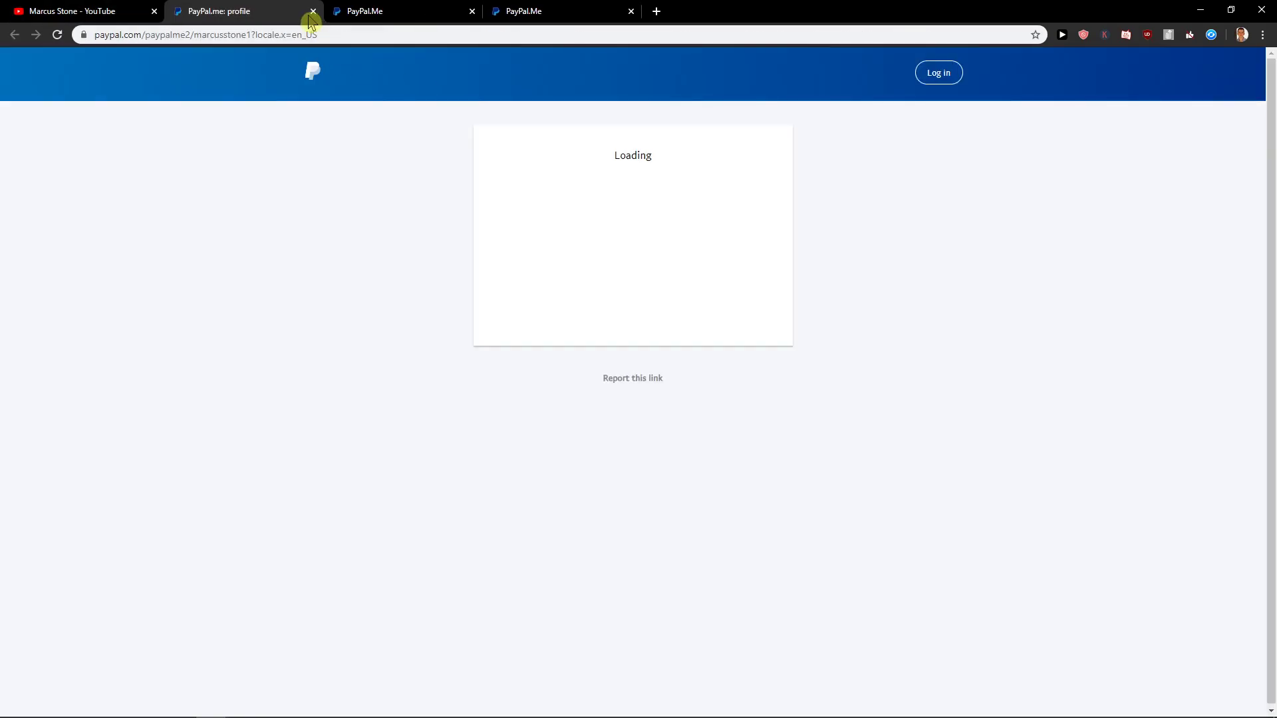
{"action": "left_click", "coordinate": [312, 11]}
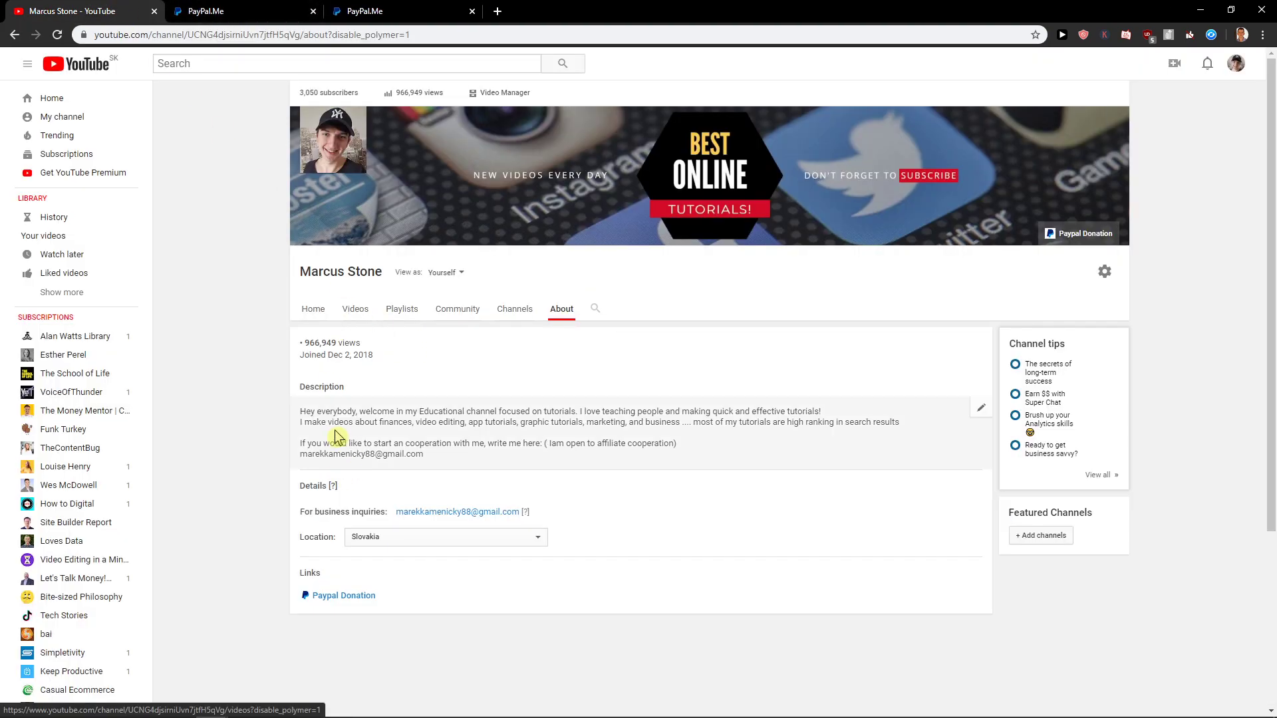
Step: Open 'How To Add Button In Webflow' from the Videos tab in the details editor
{"action": "left_click", "coordinate": [353, 321]}
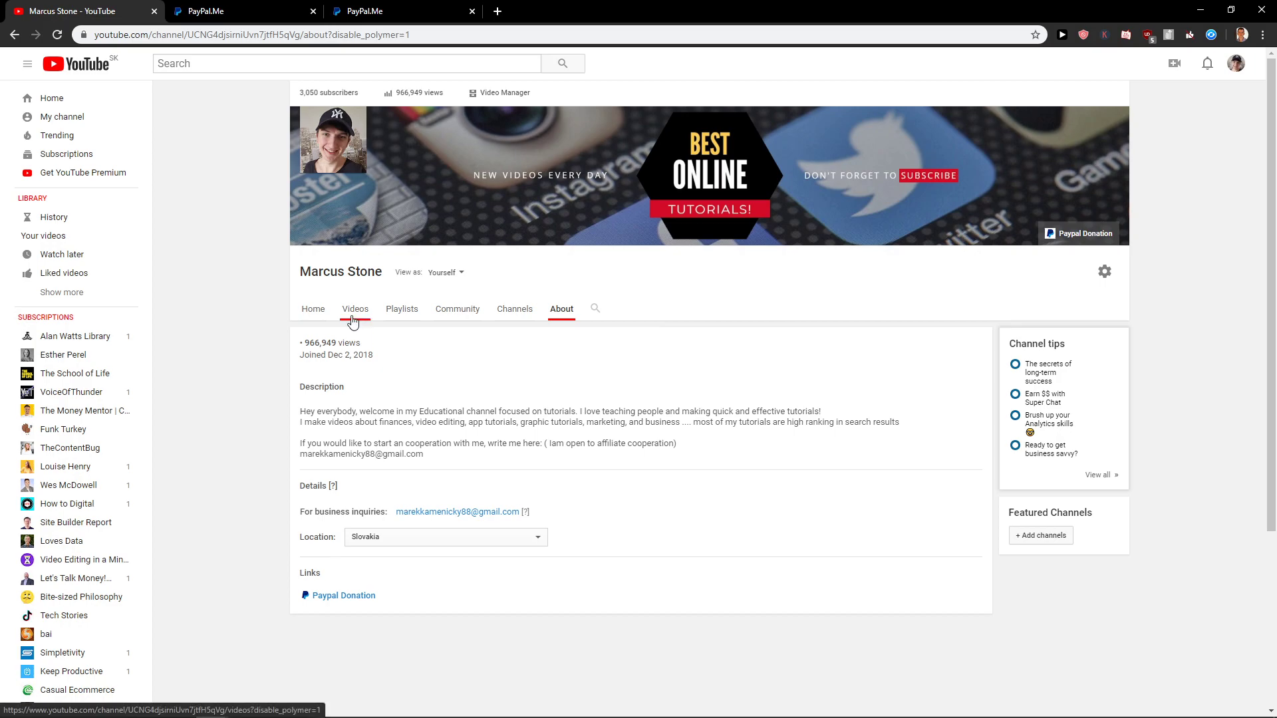
{"action": "scroll", "coordinate": [353, 321], "scroll_direction": "down", "scroll_amount": 3}
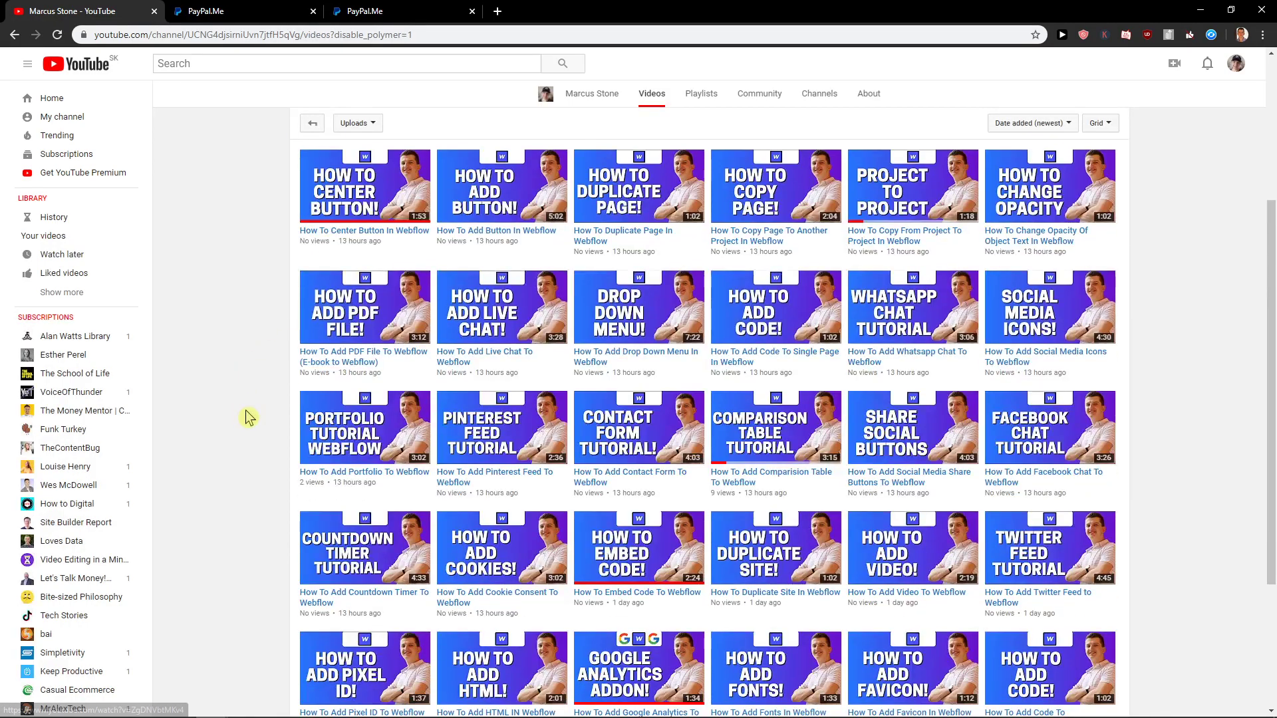
{"action": "scroll", "coordinate": [242, 419], "scroll_direction": "up", "scroll_amount": 2}
{"action": "left_click", "coordinate": [541, 363]}
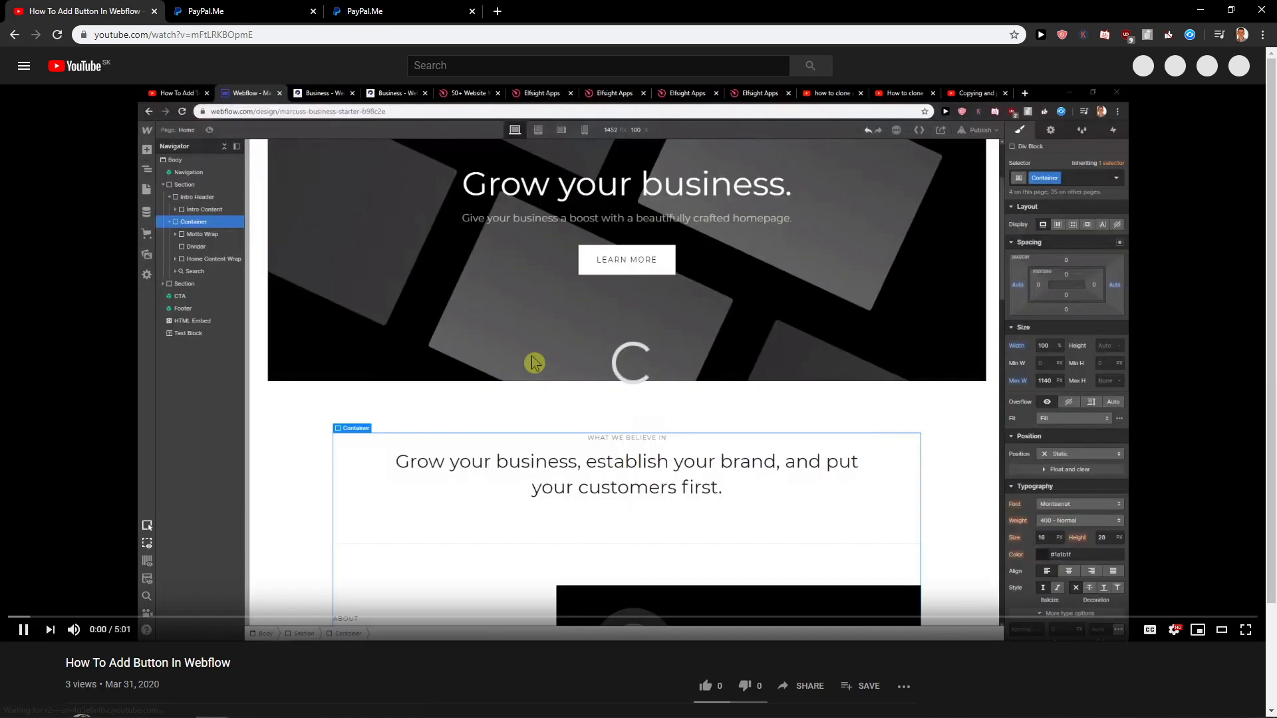
{"action": "left_click", "coordinate": [534, 363]}
{"action": "scroll", "coordinate": [700, 507], "scroll_direction": "down", "scroll_amount": 3}
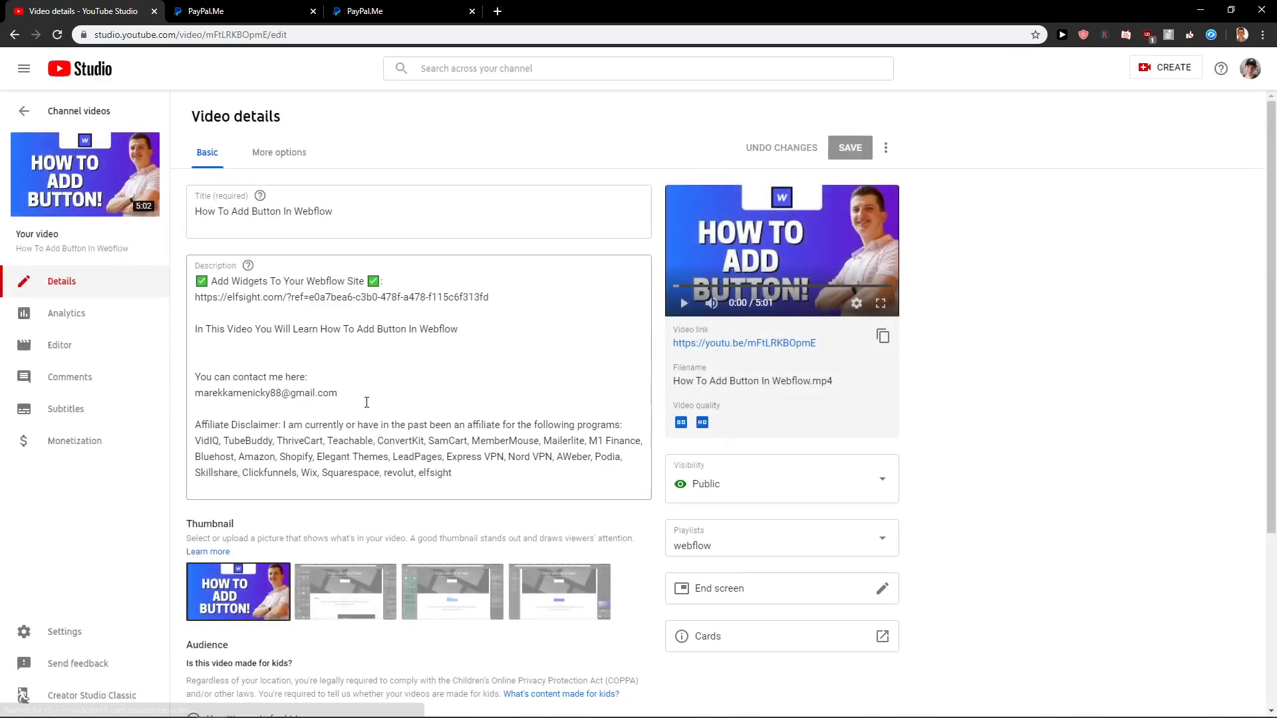
Step: Add 'You can support me here:' and the PayPal.me URL atop the description, then delete them
{"action": "left_click", "coordinate": [406, 360]}
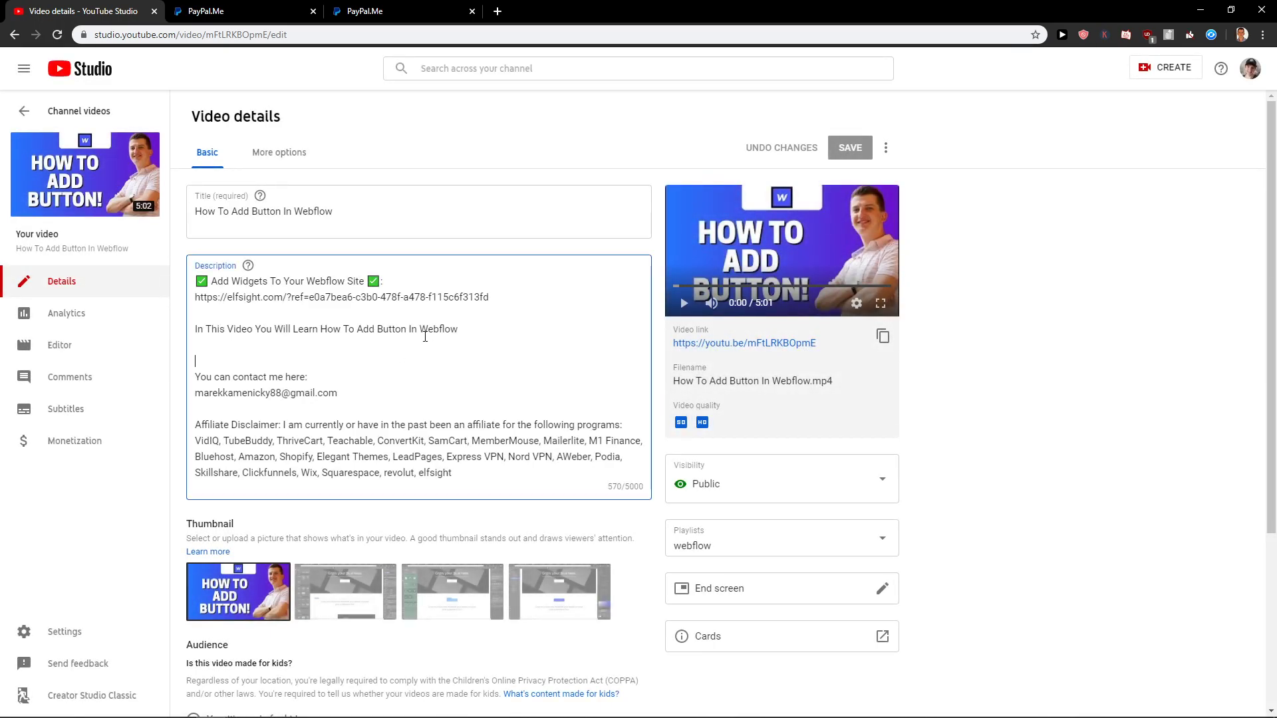
{"action": "left_click", "coordinate": [197, 281]}
{"action": "key", "text": "Return"}
{"action": "key", "text": "Return"}
{"action": "key", "text": "Return"}
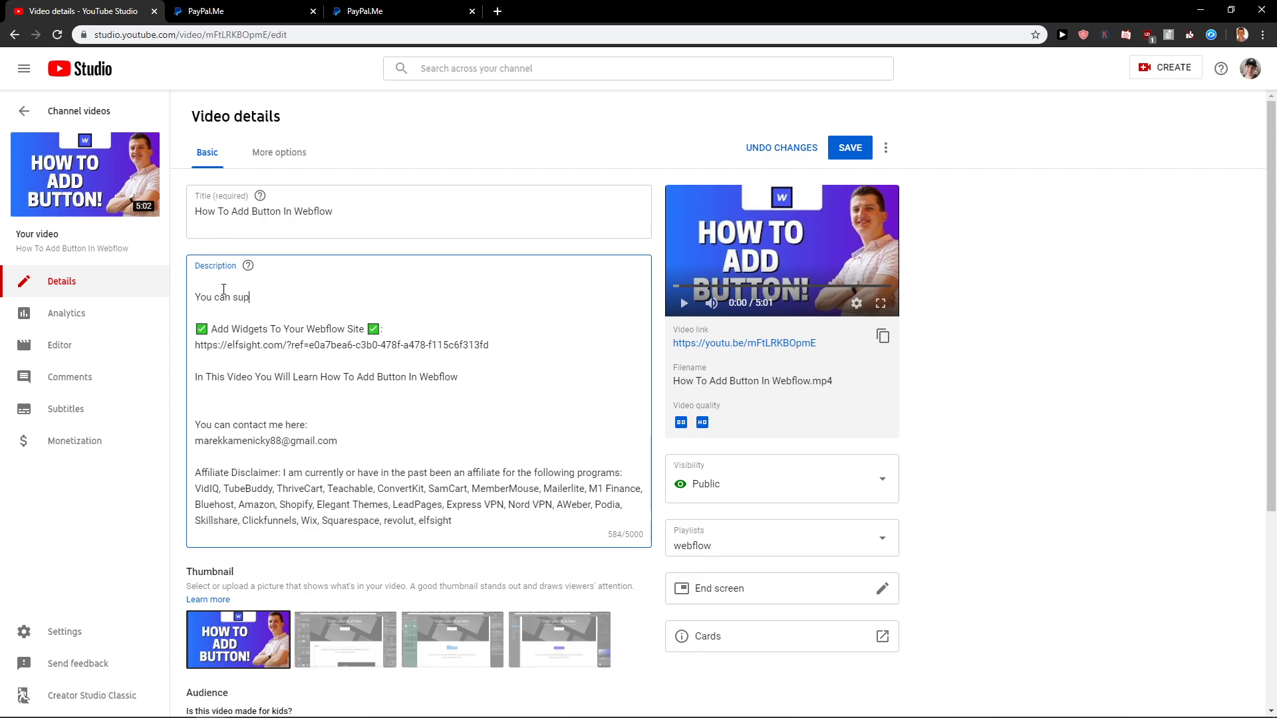
{"action": "type", "text": "You can support me here:"}
{"action": "key", "text": "Return"}
{"action": "type", "text": "https://paypal.me/marcusstone1?locale.x=en_US"}
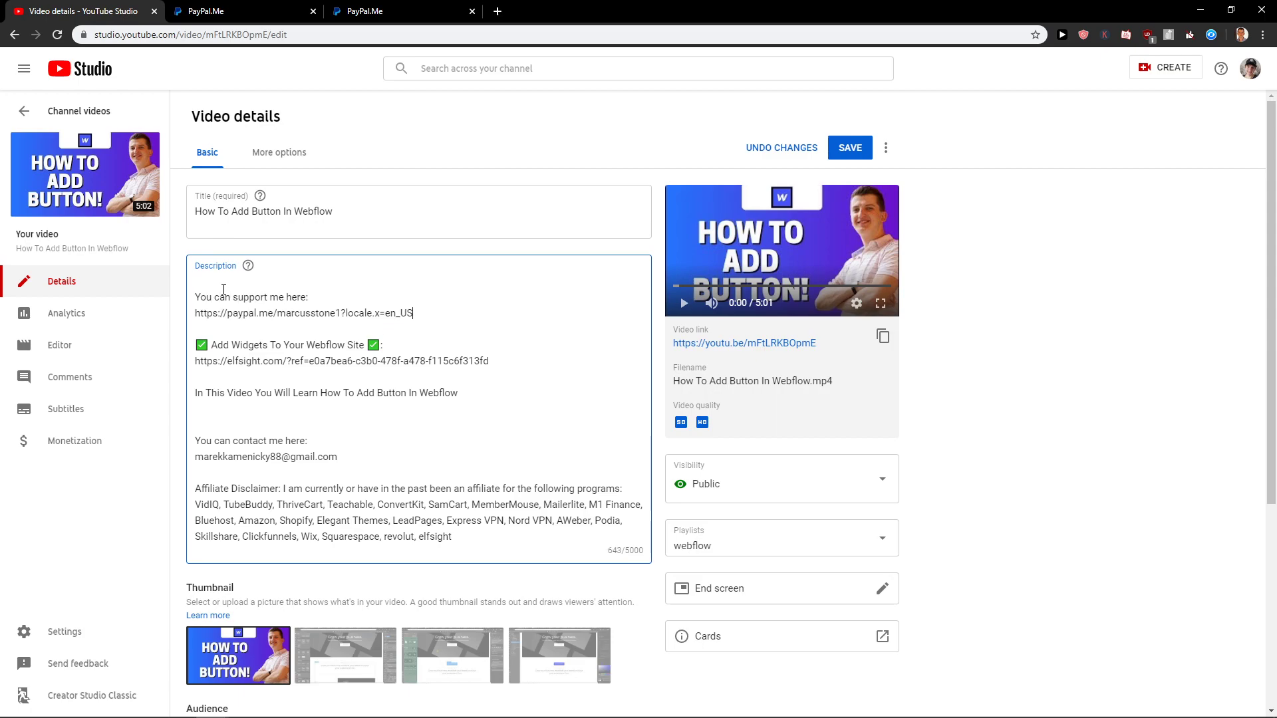
{"action": "left_click_drag", "start_coordinate": [416, 312], "coordinate": [200, 283]}
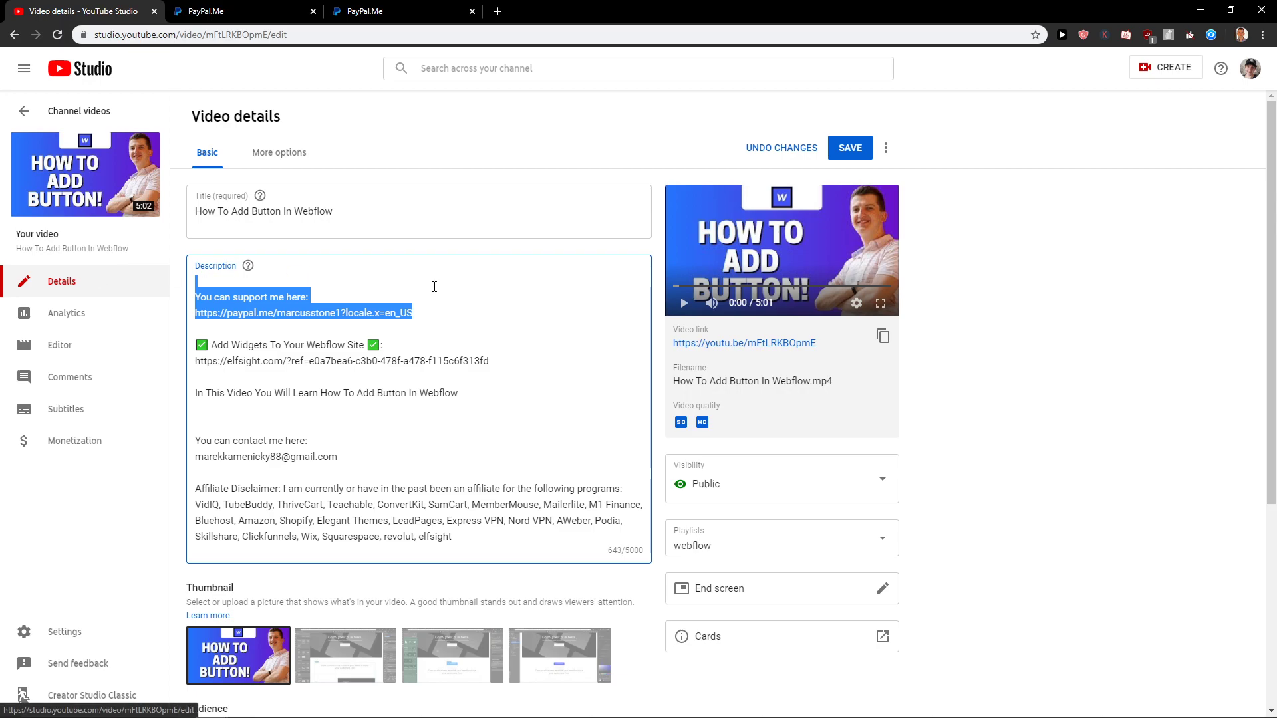
{"action": "key", "text": "BackSpace"}
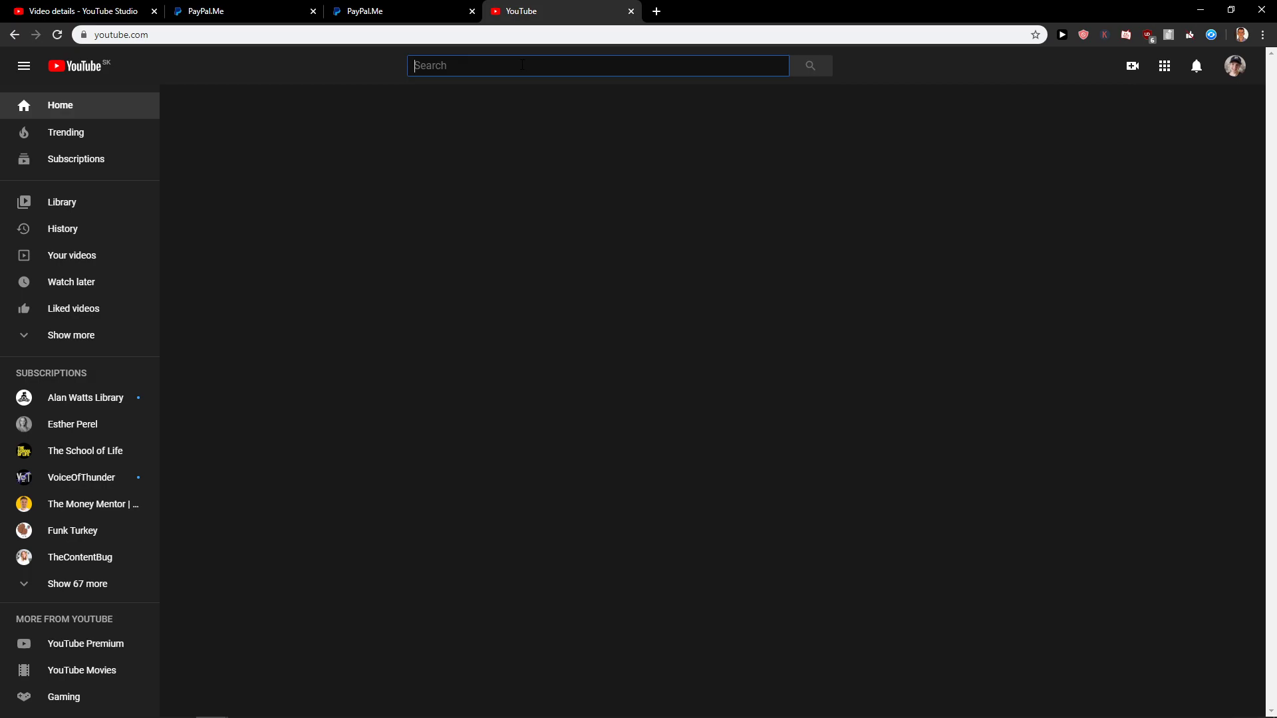
Step: Search for the creator by name, then open and pause the Tuesday 31st March Update video
{"action": "type", "text": "dr john cam"}
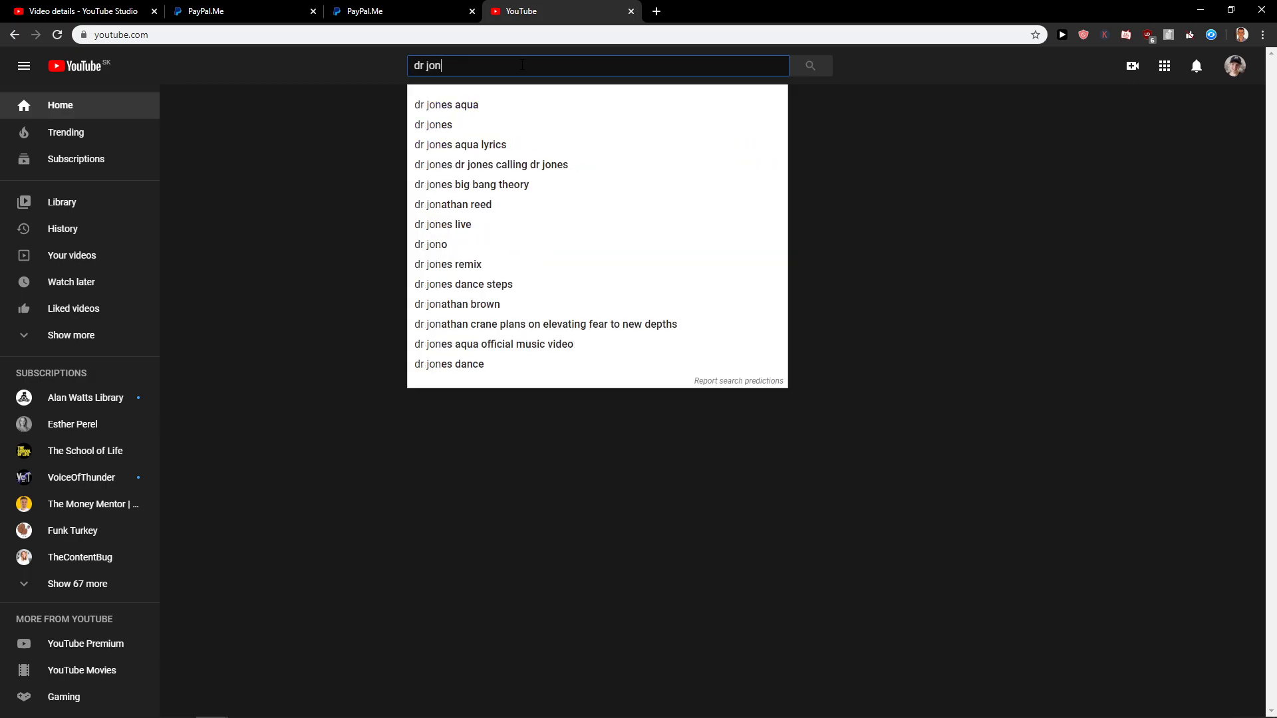
{"action": "type", "text": "pbell"}
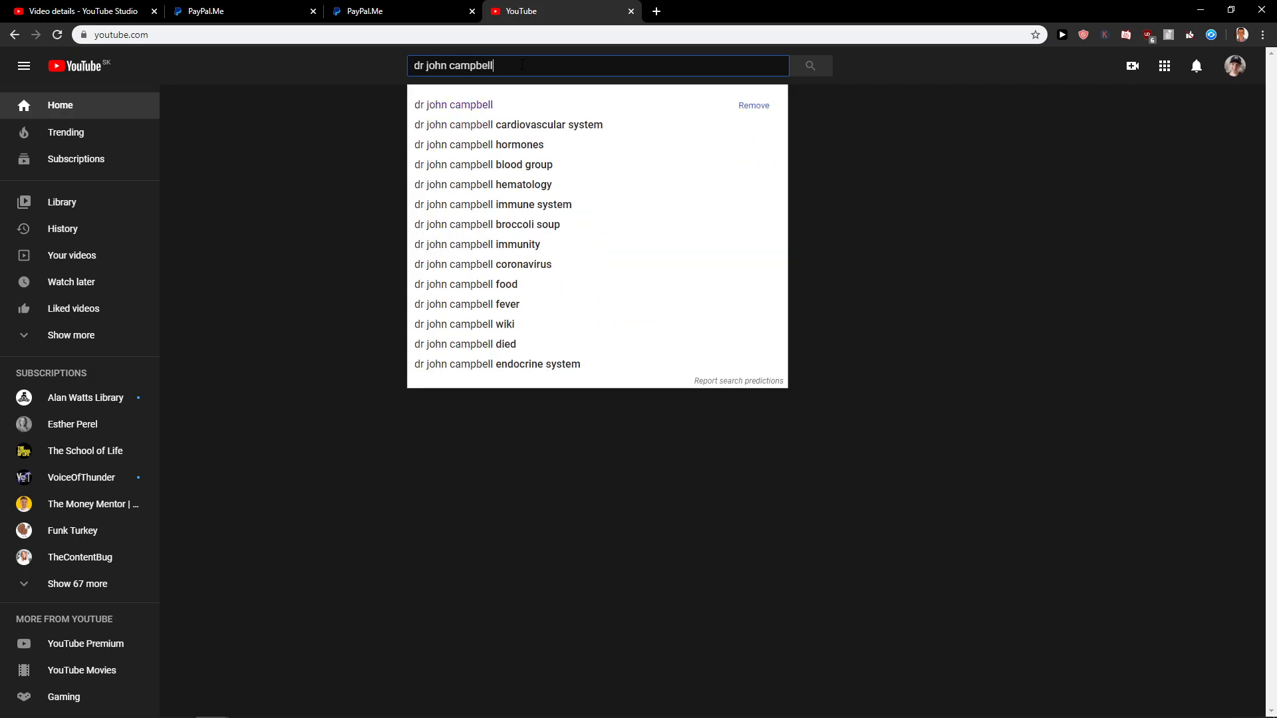
{"action": "key", "text": "Return"}
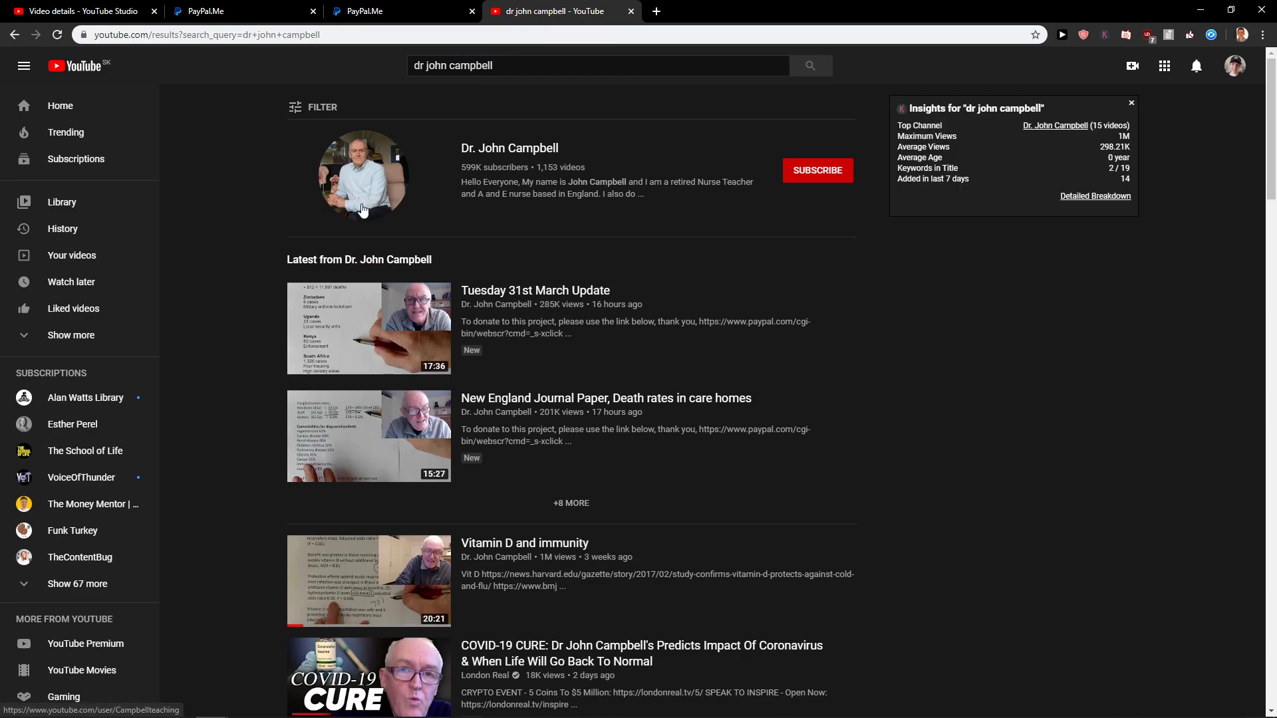
{"action": "left_click", "coordinate": [360, 301]}
{"action": "left_click", "coordinate": [387, 298]}
Step: Scroll down and expand the video's full description
{"action": "scroll", "coordinate": [333, 333], "scroll_direction": "down", "scroll_amount": 2}
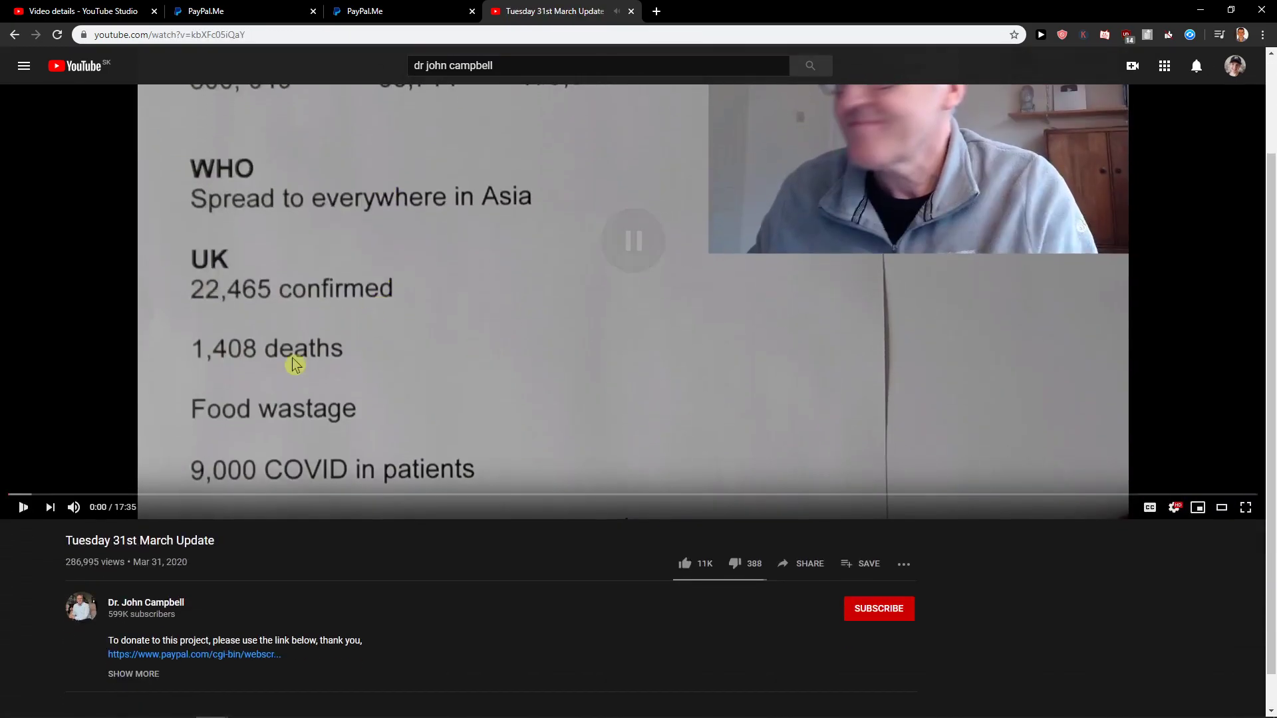
{"action": "scroll", "coordinate": [166, 585], "scroll_direction": "down", "scroll_amount": 1}
{"action": "left_click", "coordinate": [133, 635]}
{"action": "scroll", "coordinate": [306, 576], "scroll_direction": "down", "scroll_amount": 2}
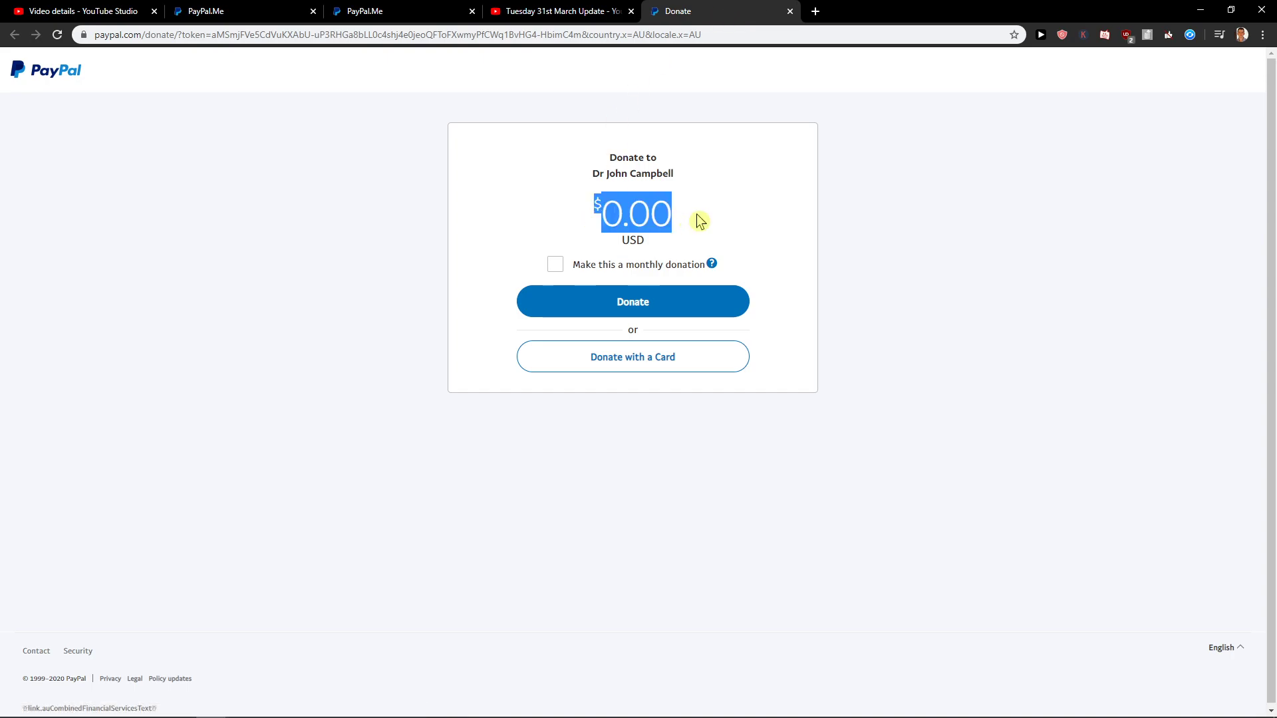
Step: Leave the PayPal donation amount at $0.00 and return to the Tuesday 31st March Update tab
{"action": "left_click", "coordinate": [696, 220]}
{"action": "double_click", "coordinate": [540, 206]}
{"action": "left_click", "coordinate": [539, 208]}
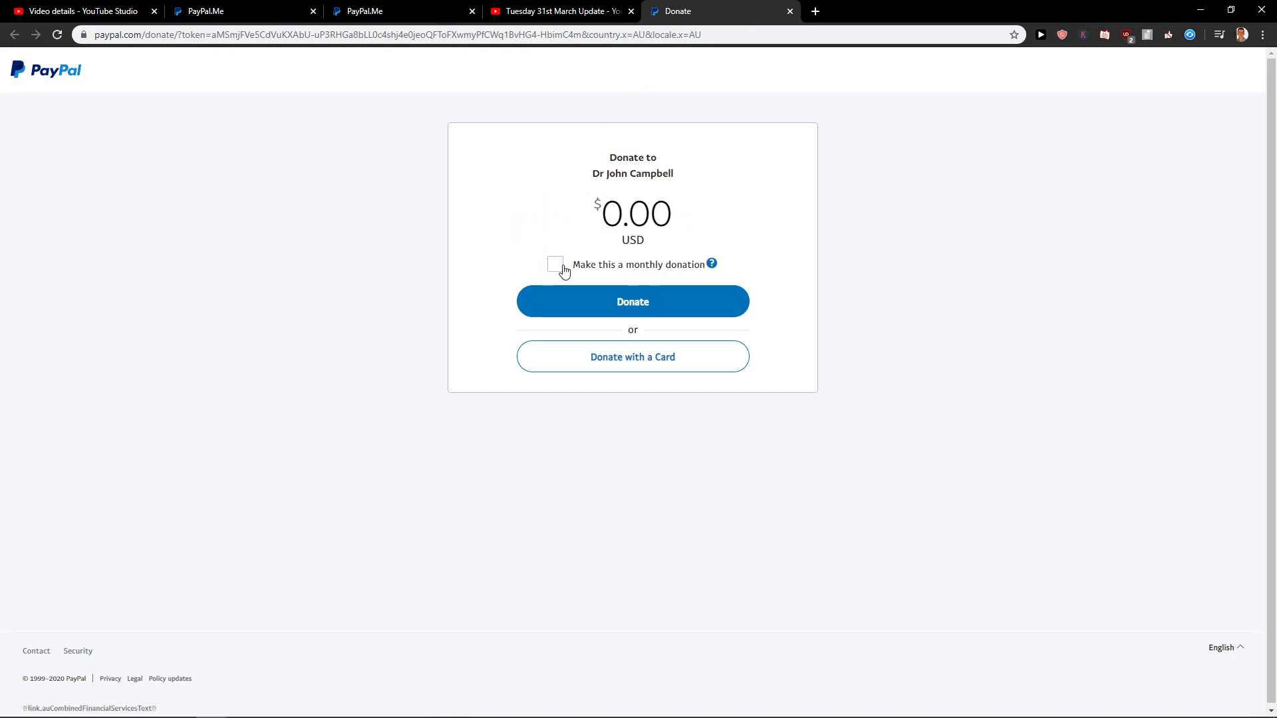
{"action": "left_click", "coordinate": [556, 9]}
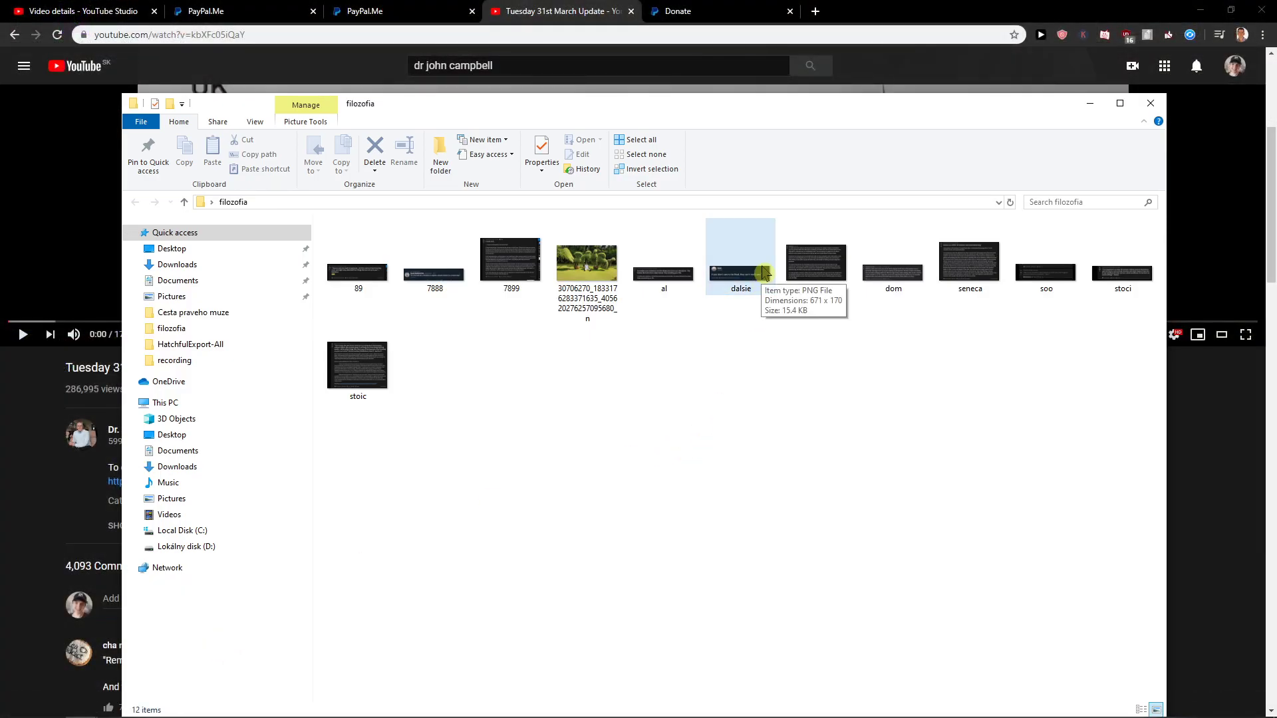
Step: Open dalsie.PNG from the filozofia folder in the Photos viewer
{"action": "double_click", "coordinate": [766, 274]}
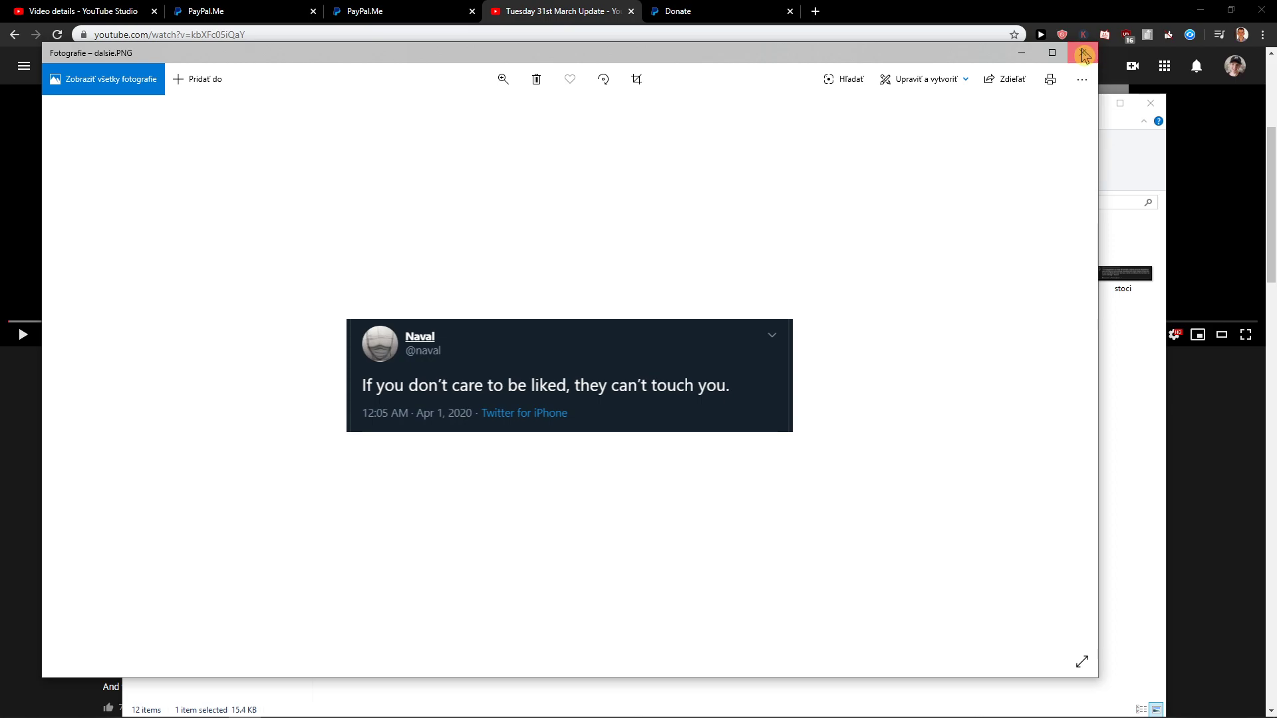
Step: Switch from the dalsie image to 89 in Photos and browse the neighbouring screenshots
{"action": "left_click", "coordinate": [1083, 56]}
{"action": "double_click", "coordinate": [388, 273]}
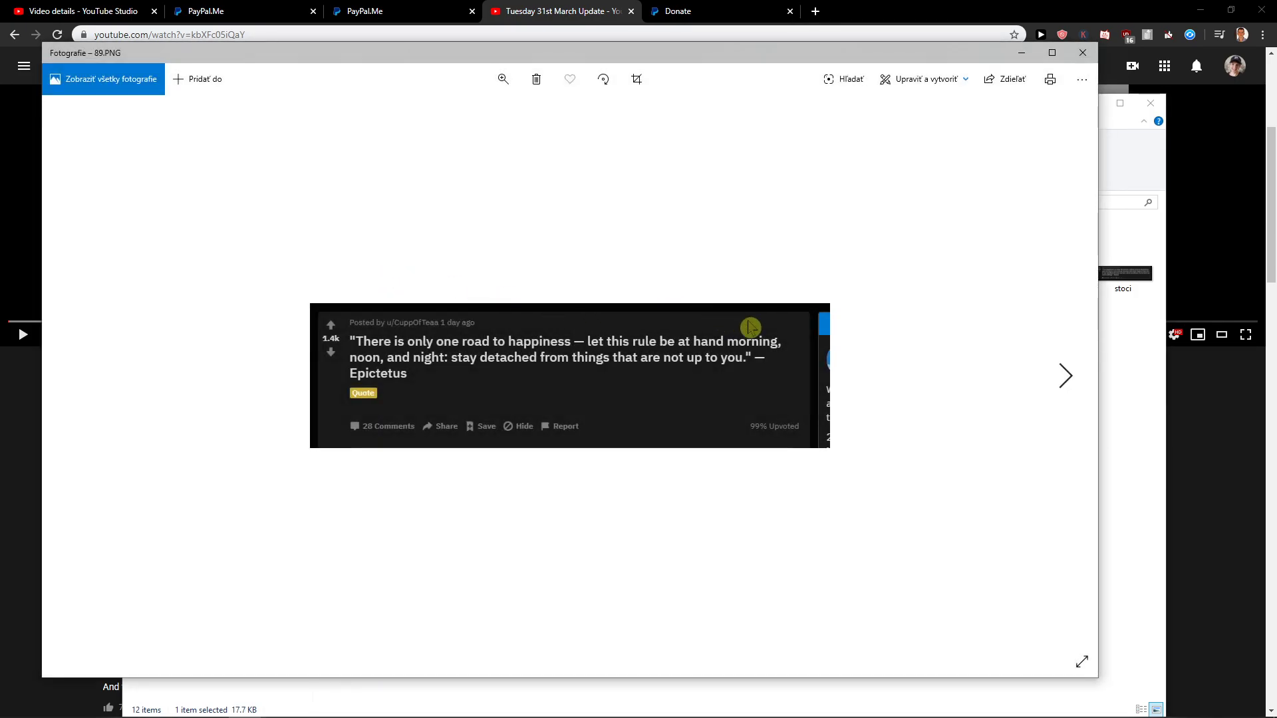
{"action": "key", "text": "Right"}
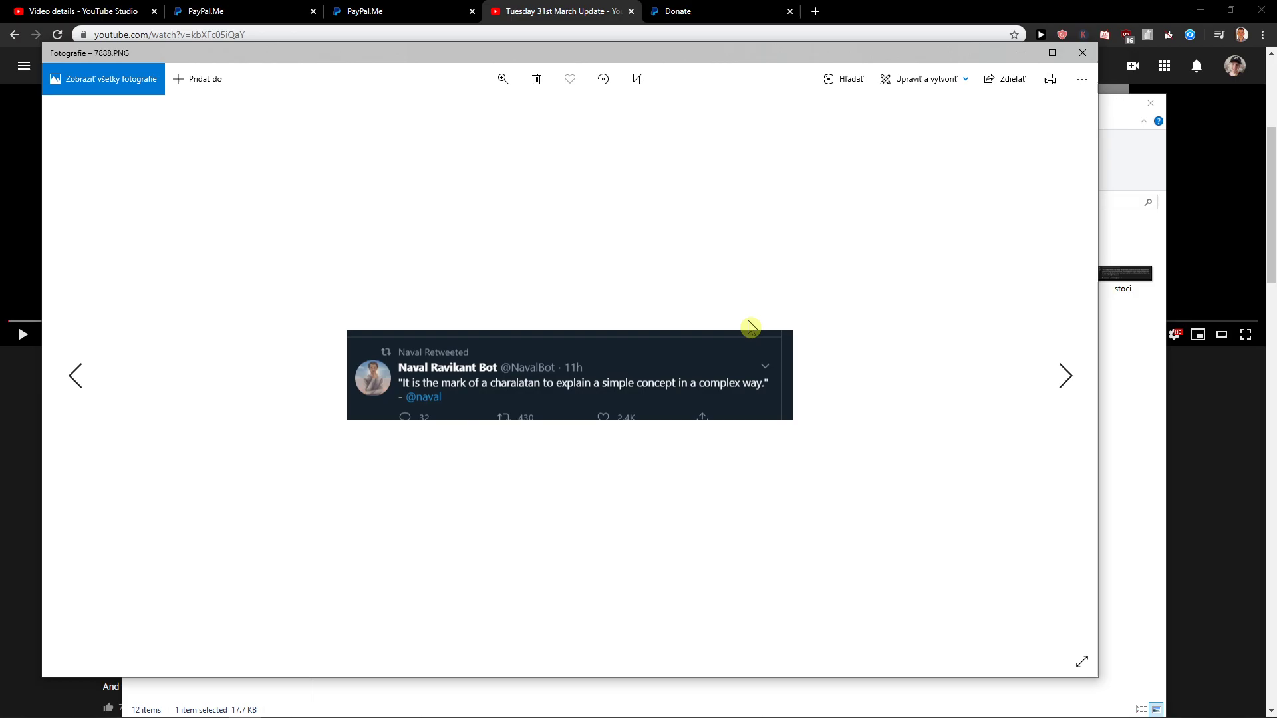
{"action": "key", "text": "Right"}
{"action": "key", "text": "Left"}
{"action": "key", "text": "Right"}
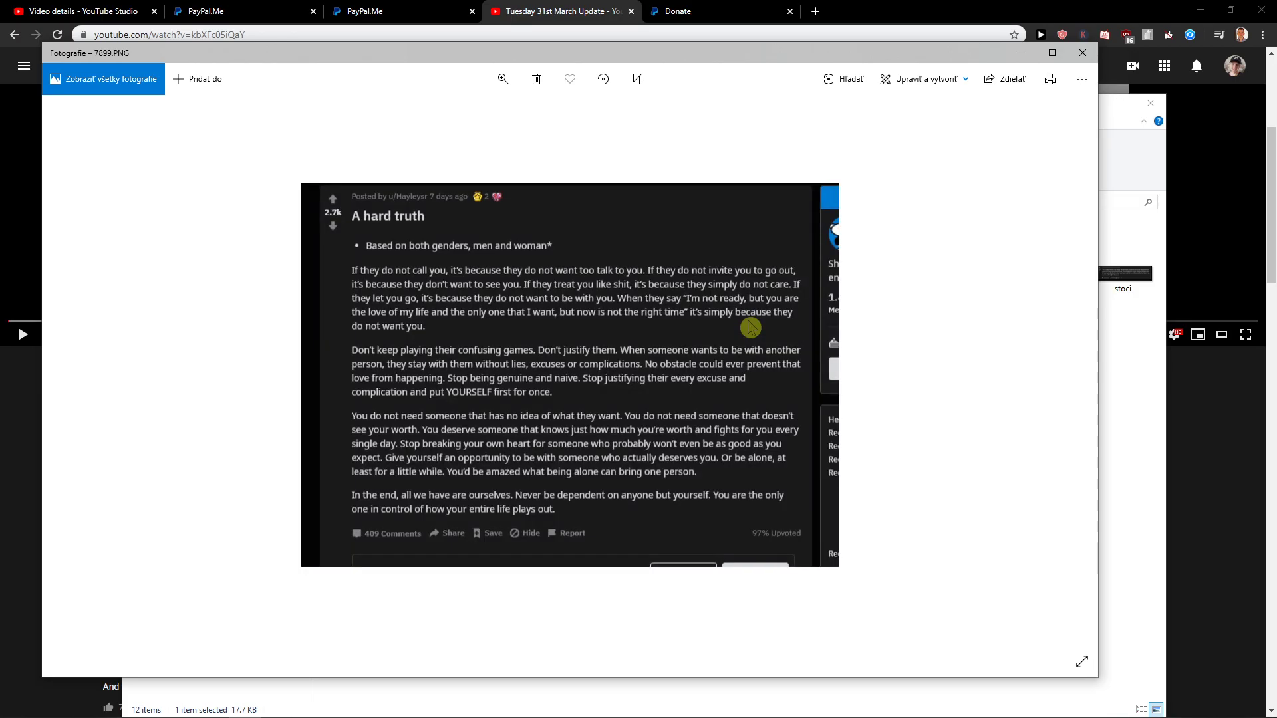
{"action": "key", "text": "Right"}
{"action": "key", "text": "Left"}
{"action": "key", "text": "Right"}
{"action": "key", "text": "Right"}
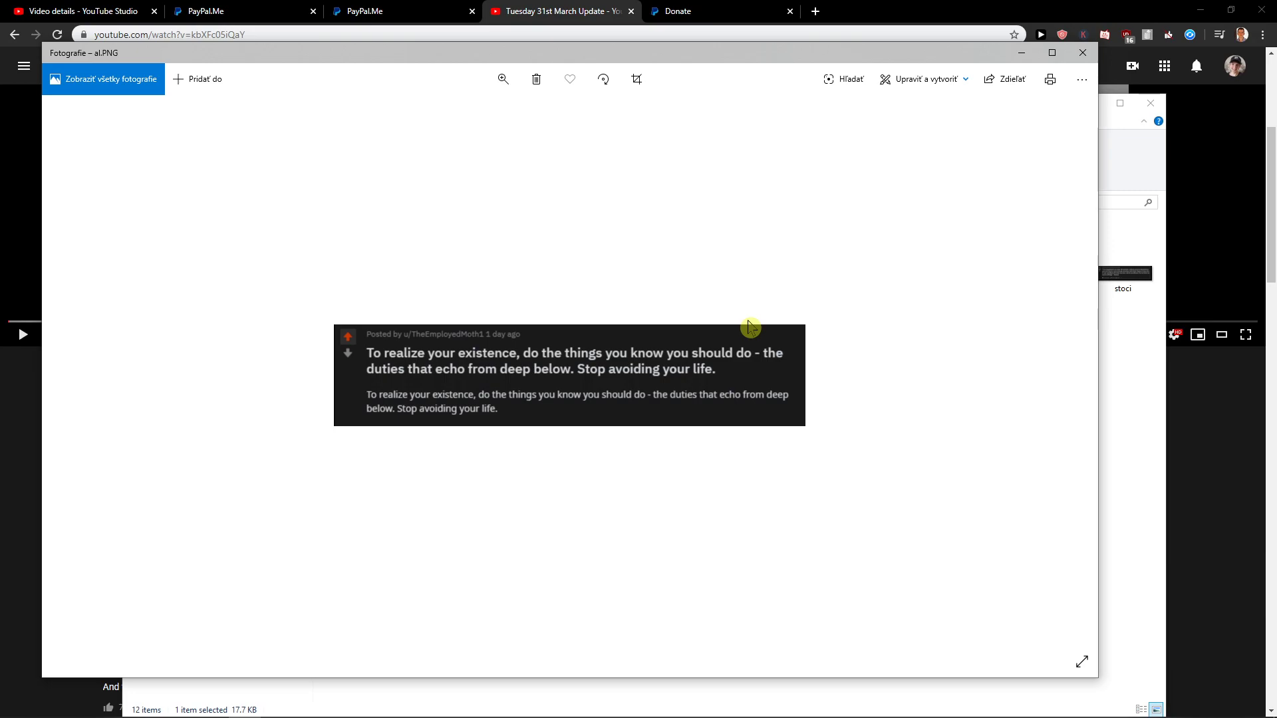
Step: Step forward past the dalsie and seneca screenshots to soo.PNG
{"action": "key", "text": "Right"}
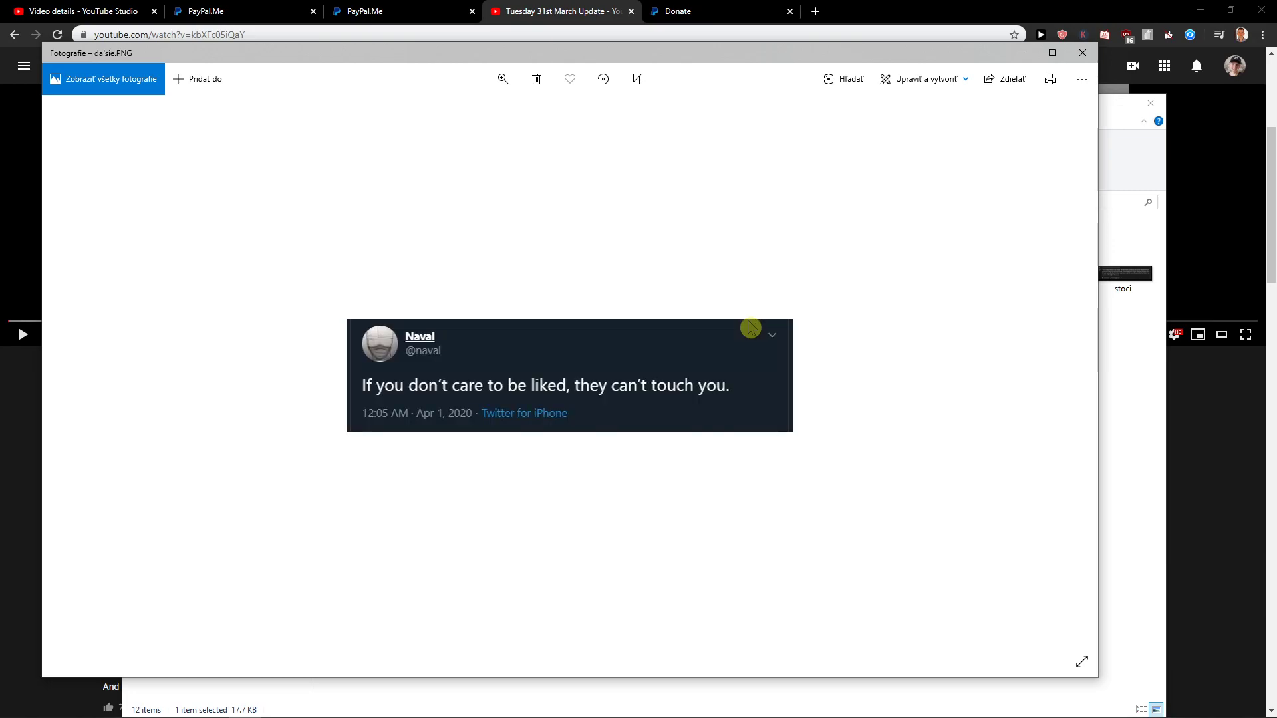
{"action": "key", "text": "Right"}
{"action": "key", "text": "Right"}
{"action": "key", "text": "Right"}
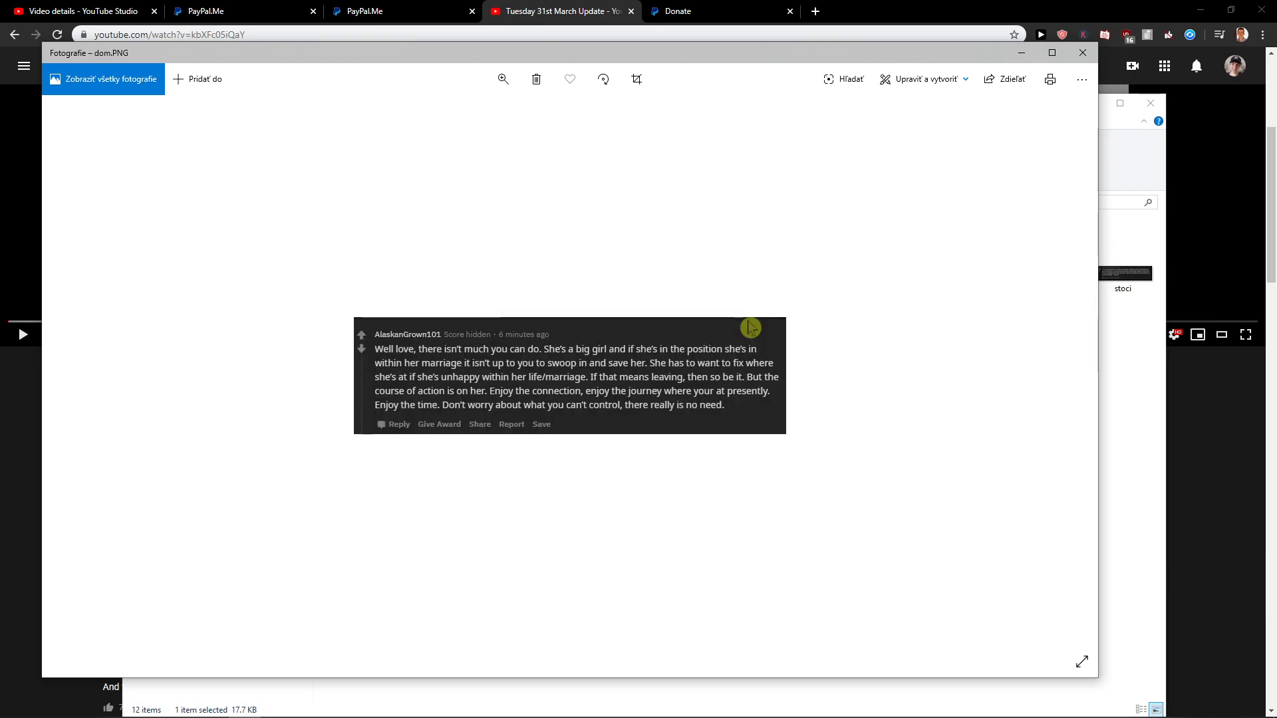
{"action": "key", "text": "Right"}
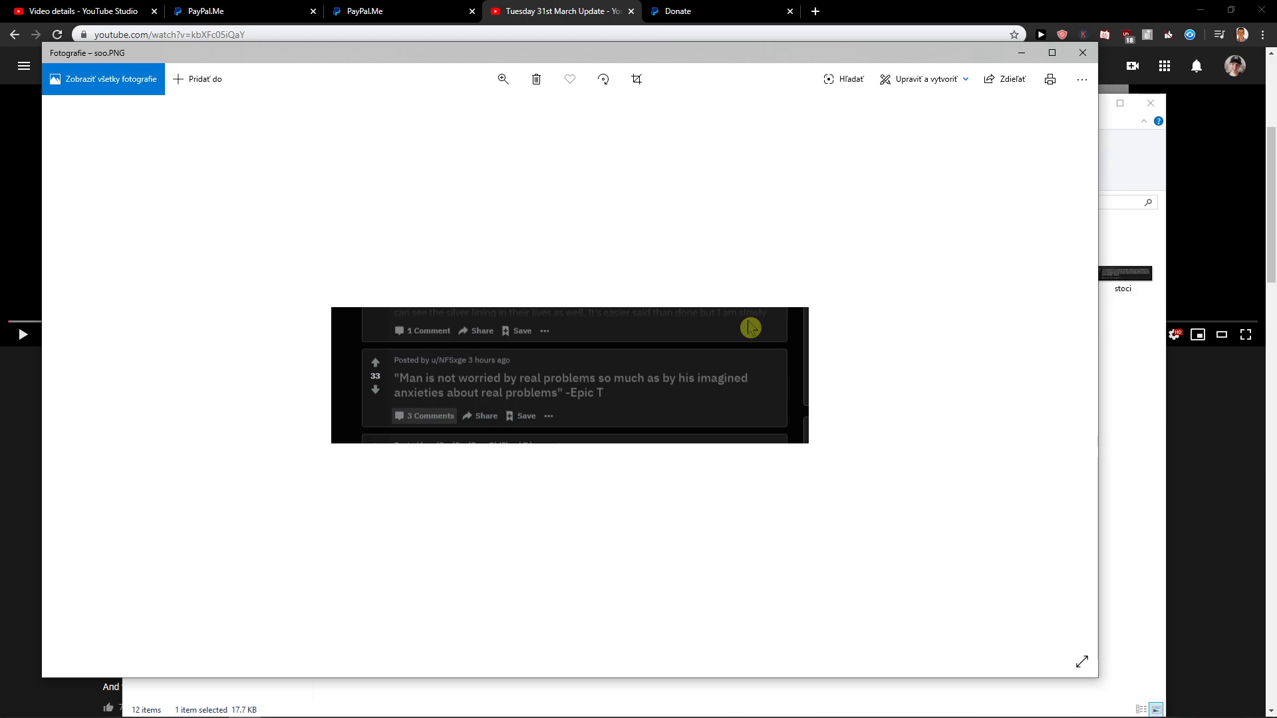
Step: Advance from soo.PNG through stoci.PNG to the Marcus Aurelius screenshot stoic.PNG
{"action": "key", "text": "Right"}
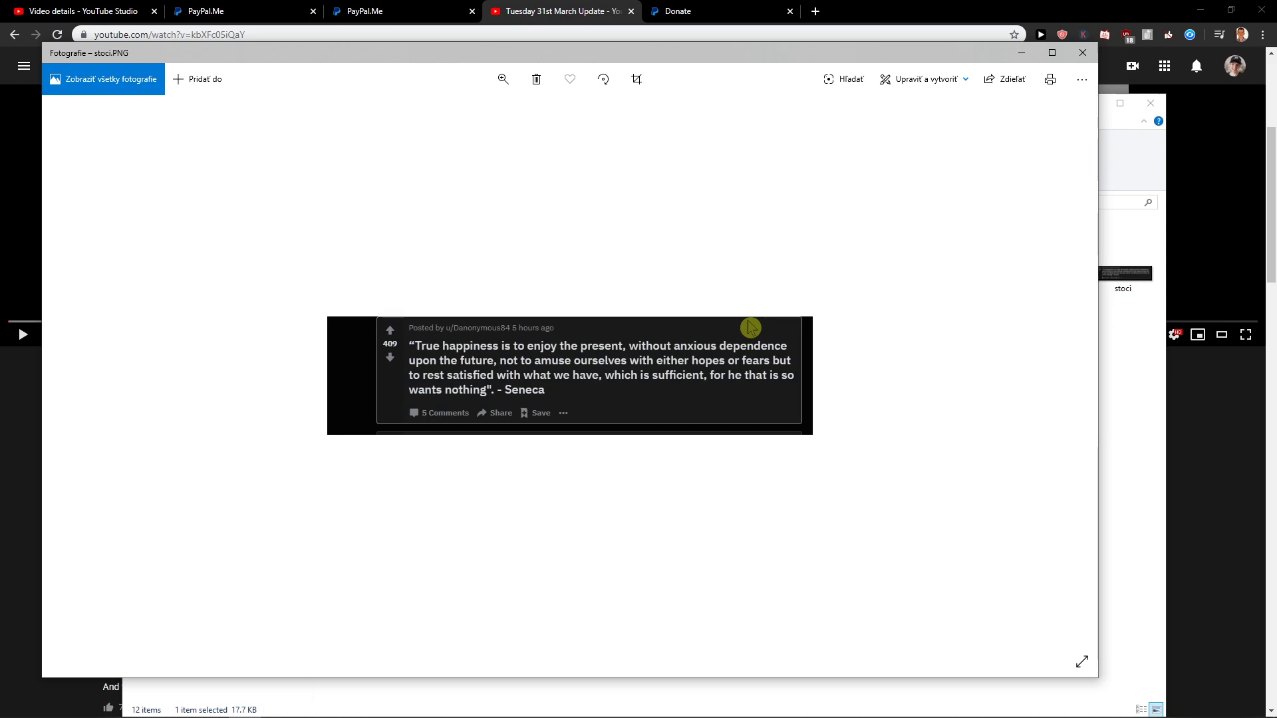
{"action": "key", "text": "Right"}
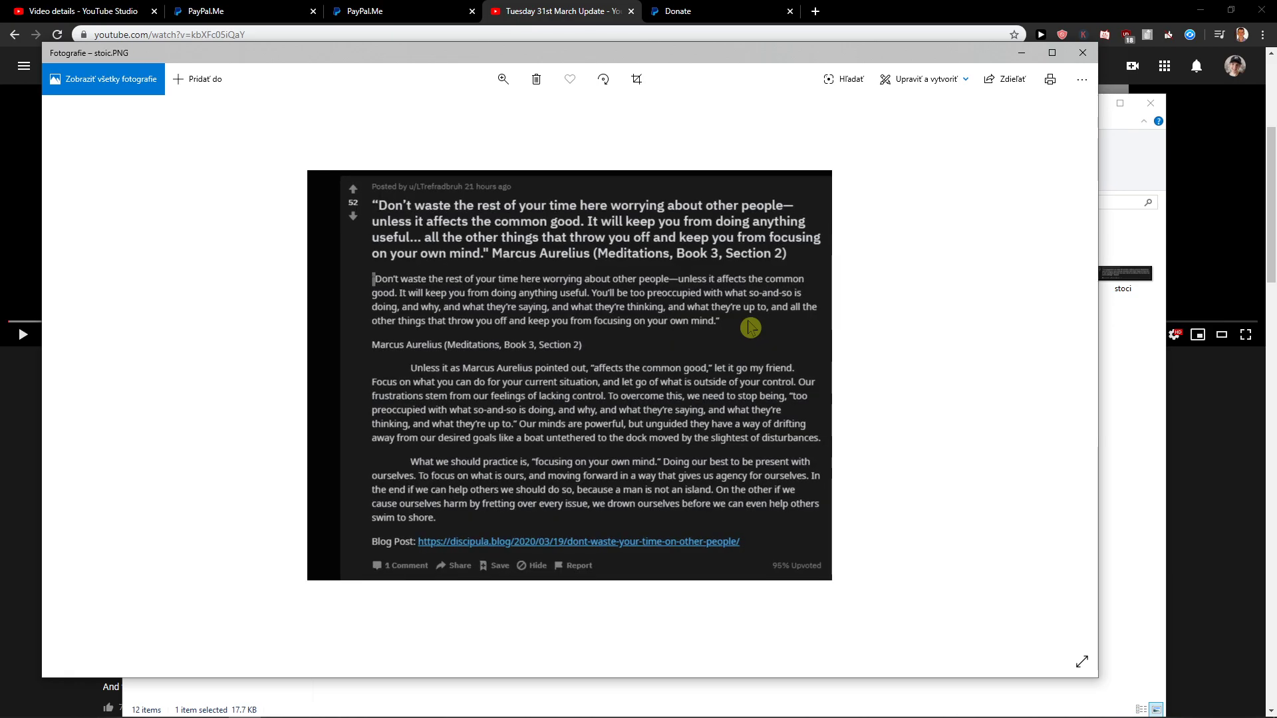